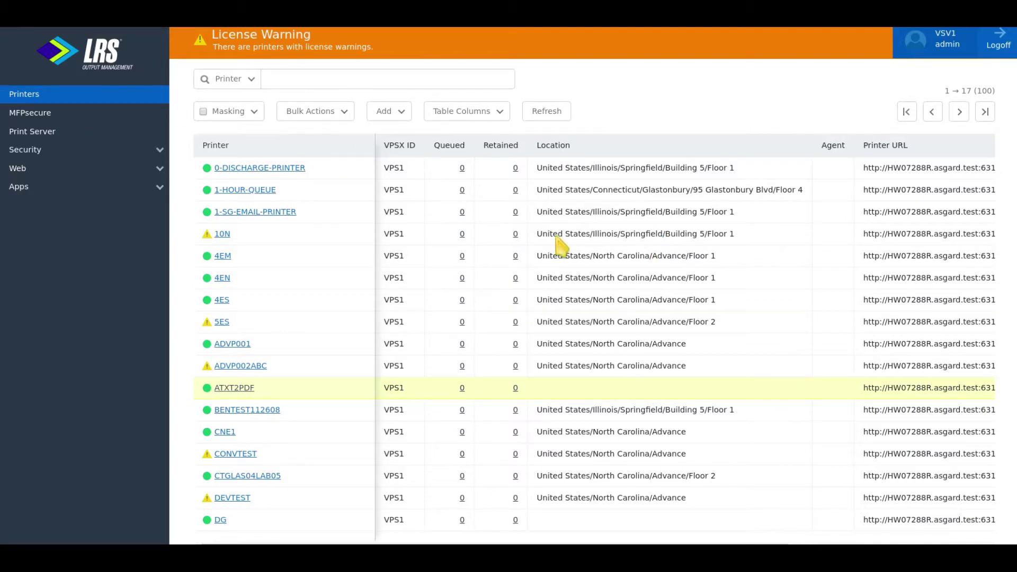
Review the printer list's masking filters, available bulk actions and options for adding a printer
{"action": "left_click", "coordinate": [257, 111]}
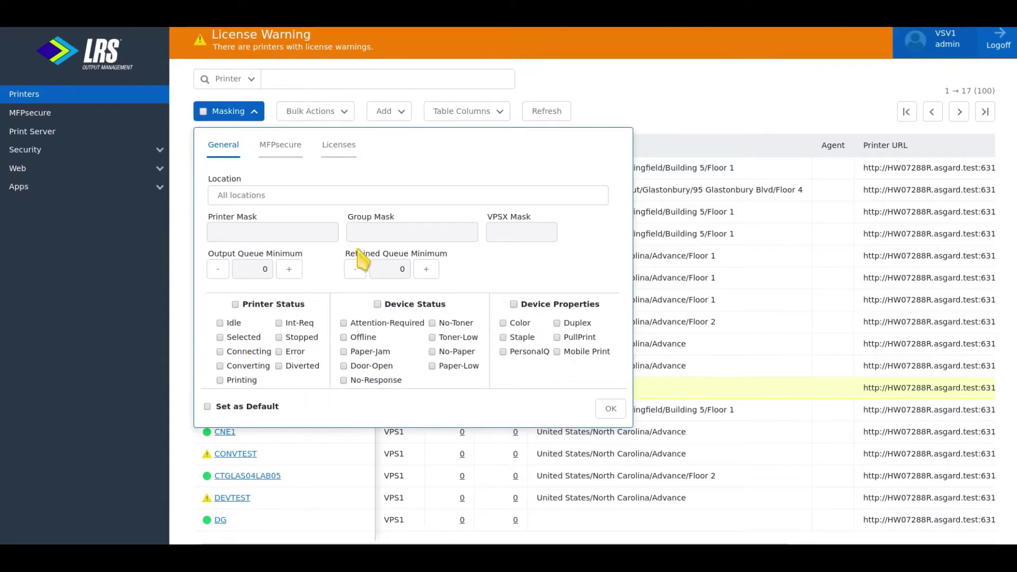
{"action": "left_click", "coordinate": [297, 453]}
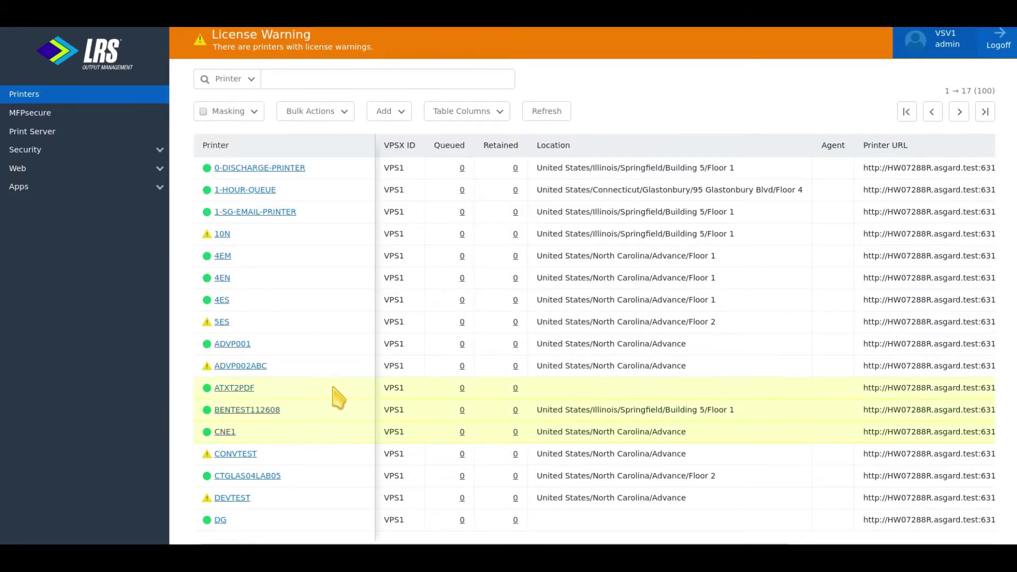
{"action": "left_click", "coordinate": [347, 118]}
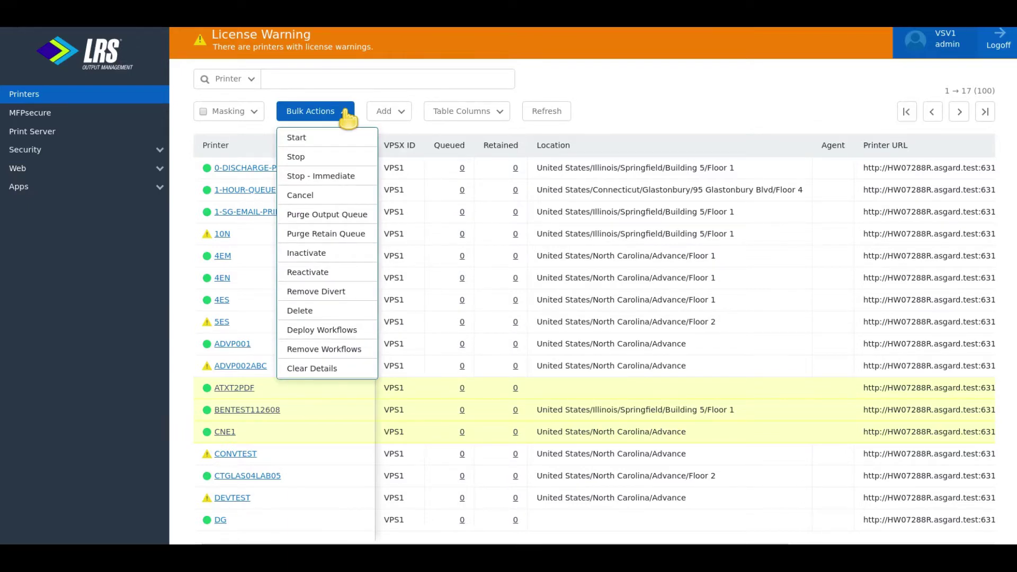
{"action": "left_click", "coordinate": [406, 118]}
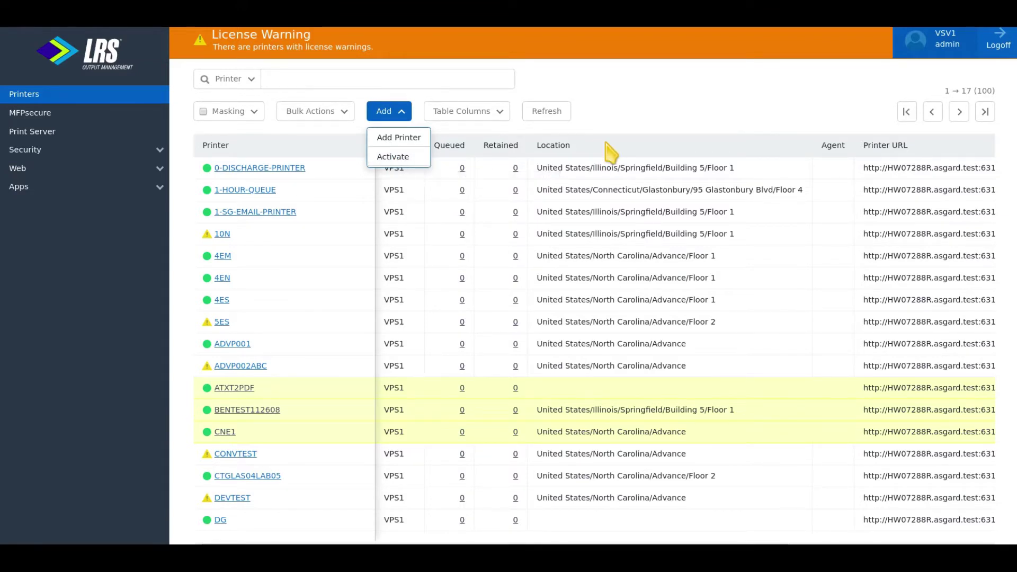
Hide the Retained column in the printer list
{"action": "left_click", "coordinate": [501, 113]}
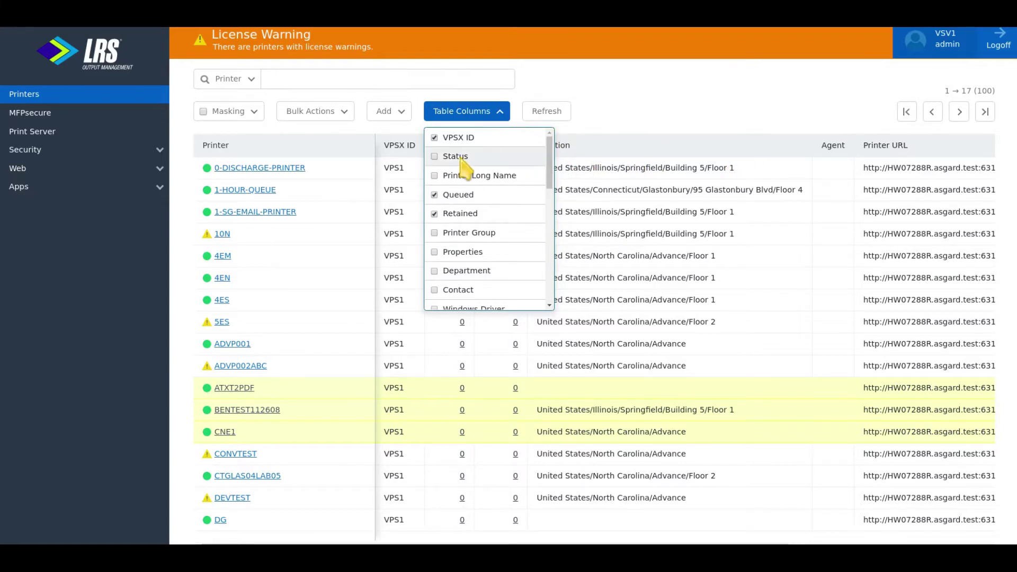
{"action": "left_click", "coordinate": [448, 212]}
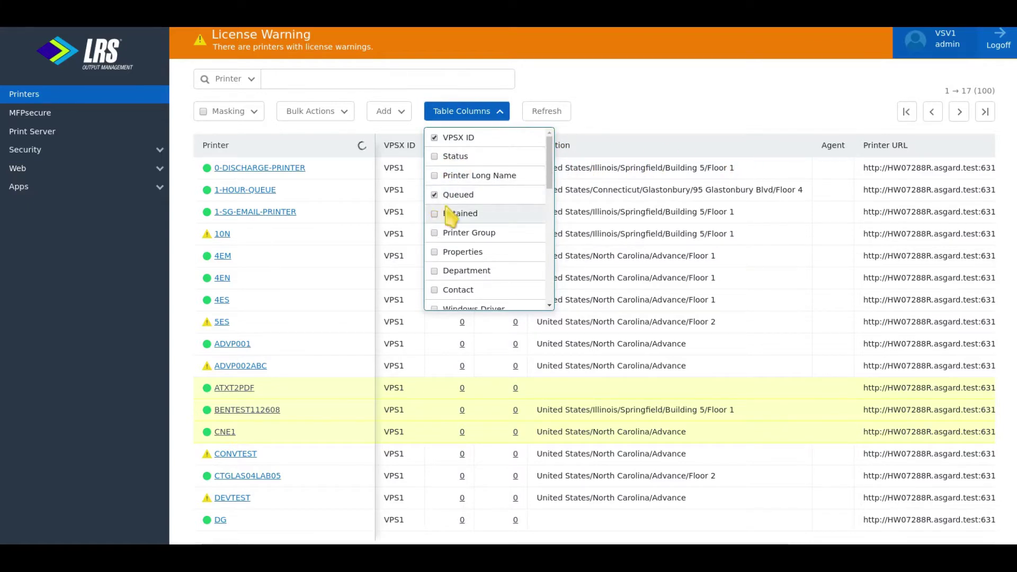
{"action": "left_click", "coordinate": [625, 133]}
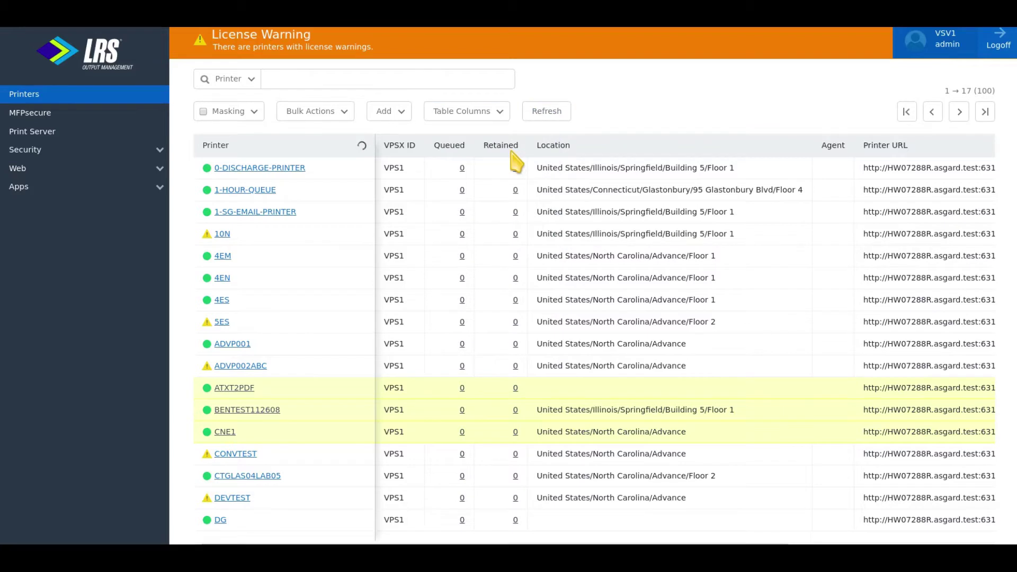
Show the Retained and Printer Group columns in the printer list
{"action": "left_click", "coordinate": [441, 118]}
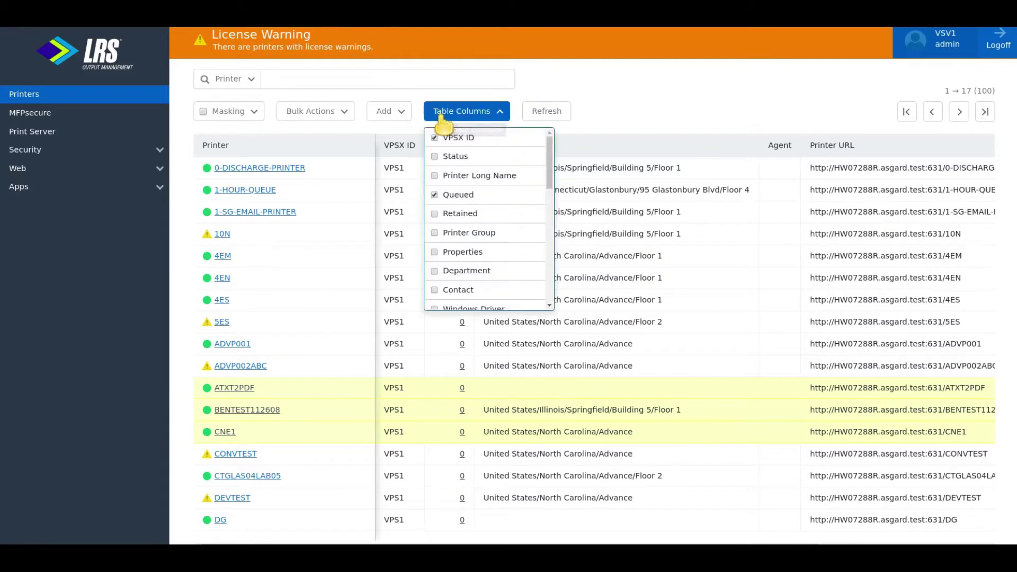
{"action": "left_click", "coordinate": [438, 214]}
{"action": "left_click", "coordinate": [443, 234]}
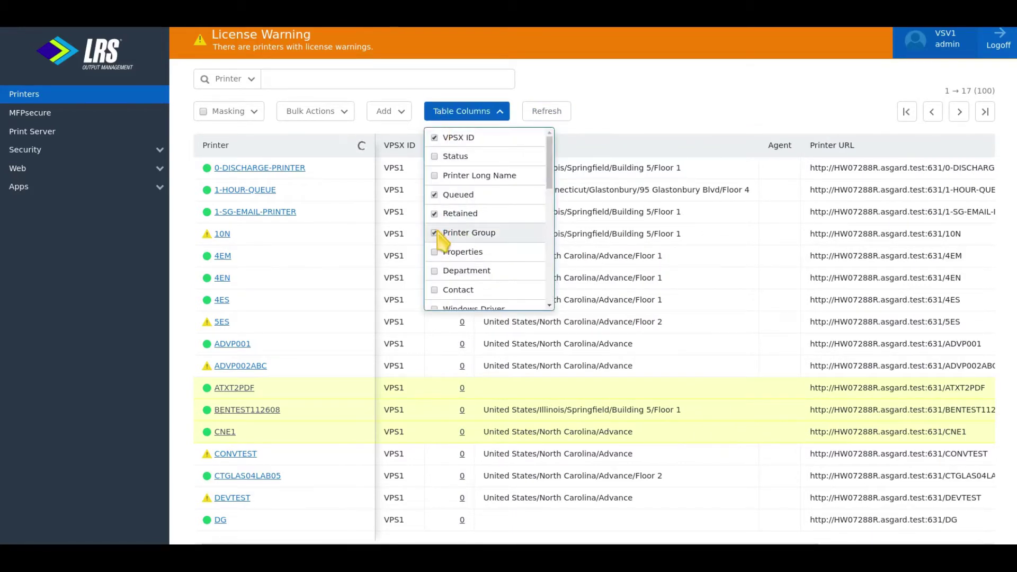
{"action": "left_click", "coordinate": [697, 129]}
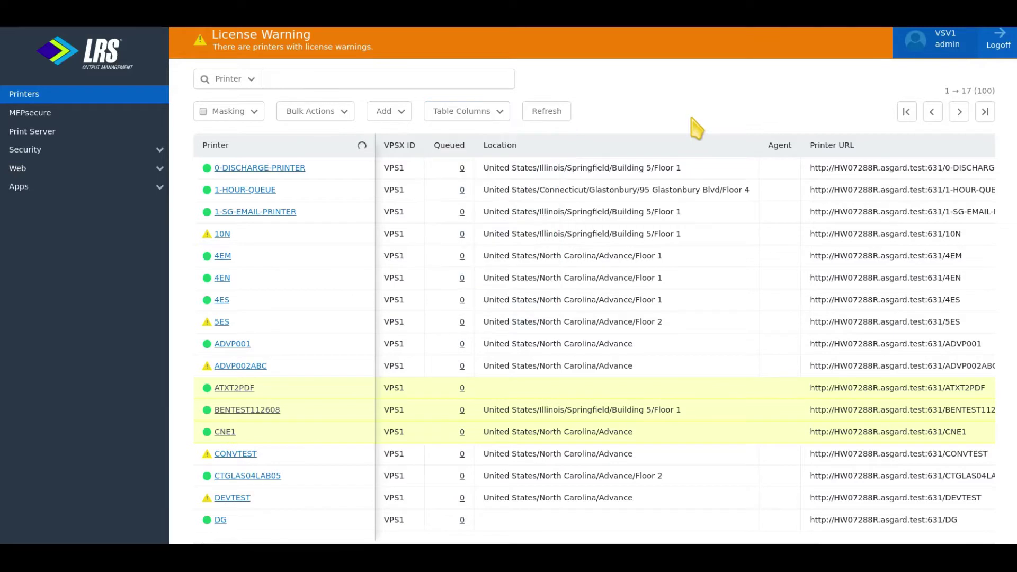
Look through the other available table columns and the criteria by which printers can be searched
{"action": "left_click", "coordinate": [494, 114]}
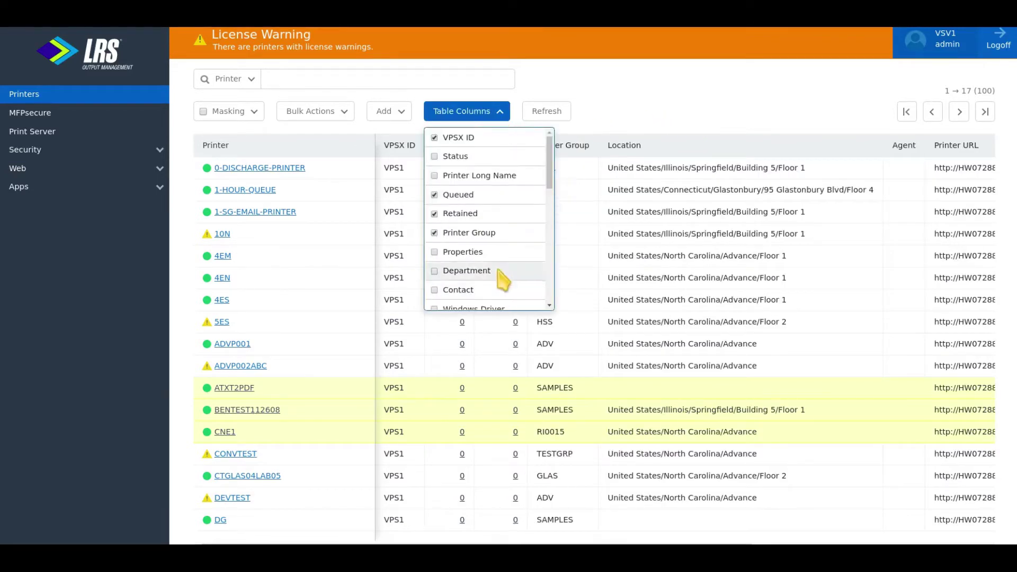
{"action": "scroll", "coordinate": [439, 237], "scroll_direction": "down", "scroll_amount": 5}
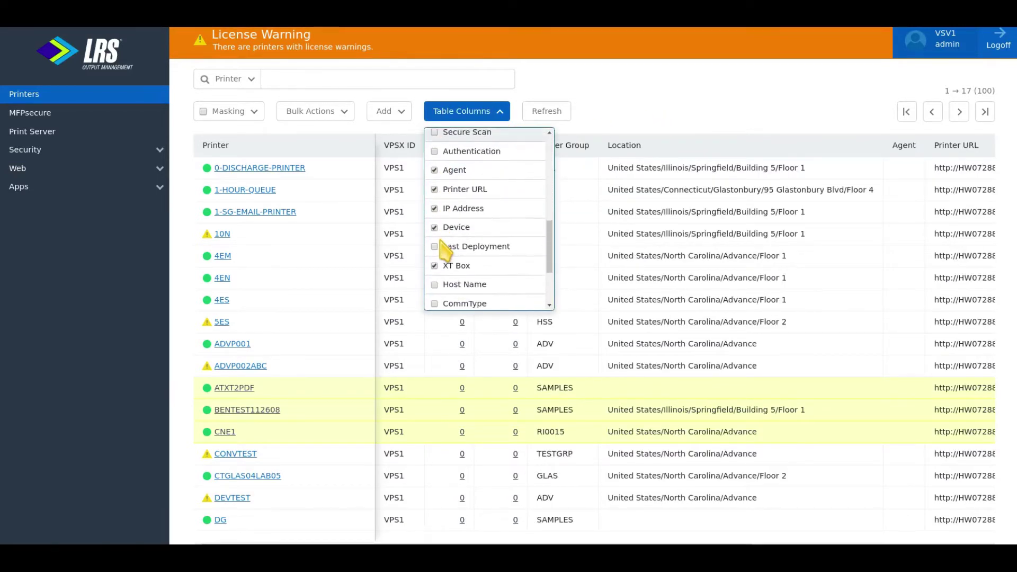
{"action": "scroll", "coordinate": [445, 252], "scroll_direction": "up", "scroll_amount": 3}
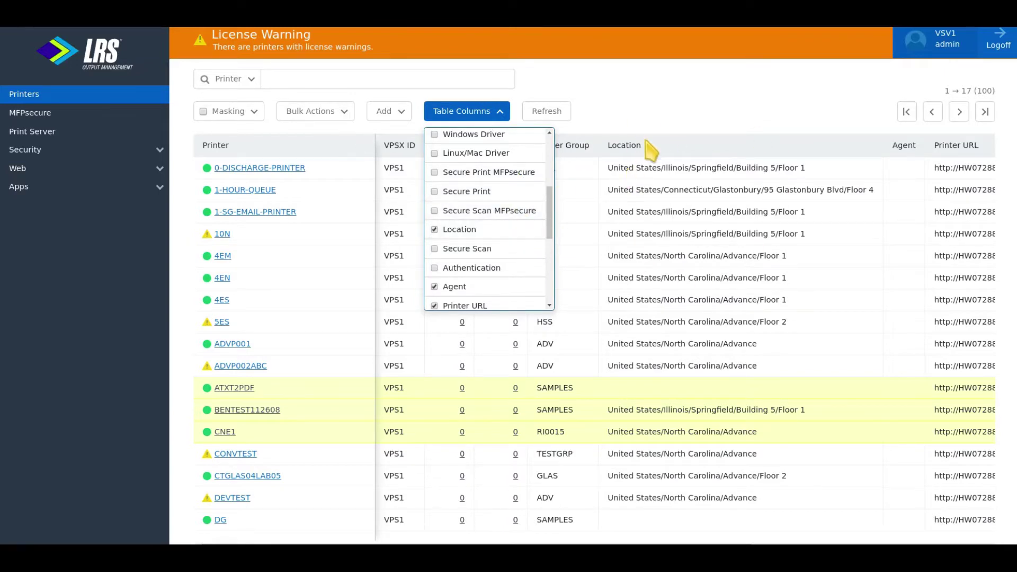
{"action": "left_click", "coordinate": [662, 125]}
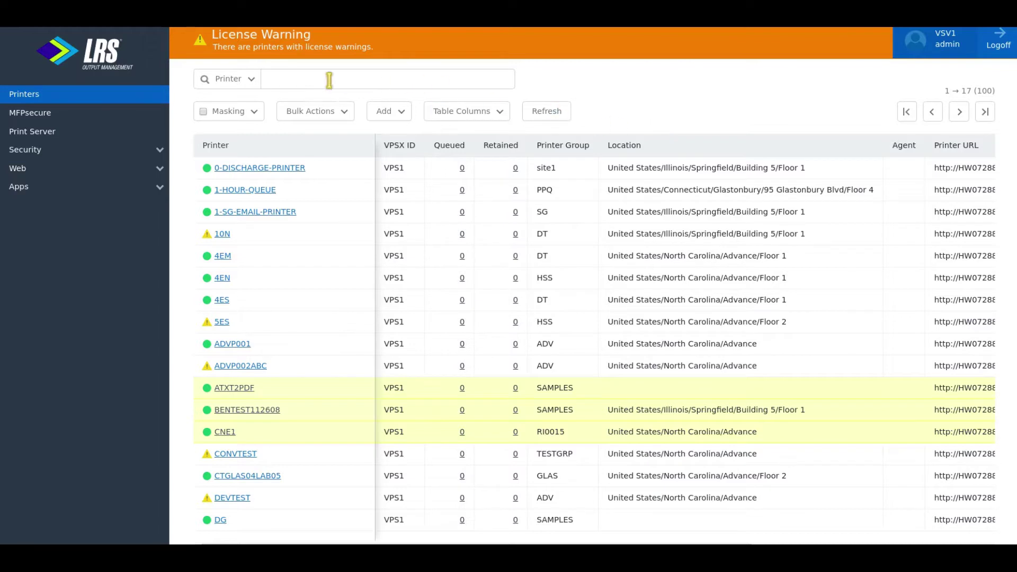
{"action": "left_click", "coordinate": [251, 80]}
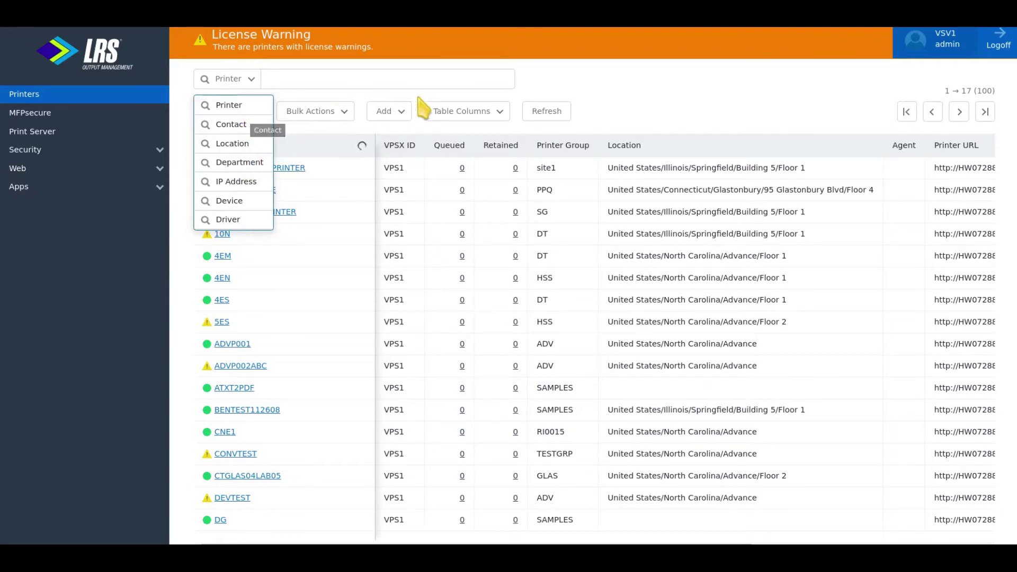
Review the general, options and account settings in the signed-in user's profile and close it without saving
{"action": "left_click", "coordinate": [941, 53]}
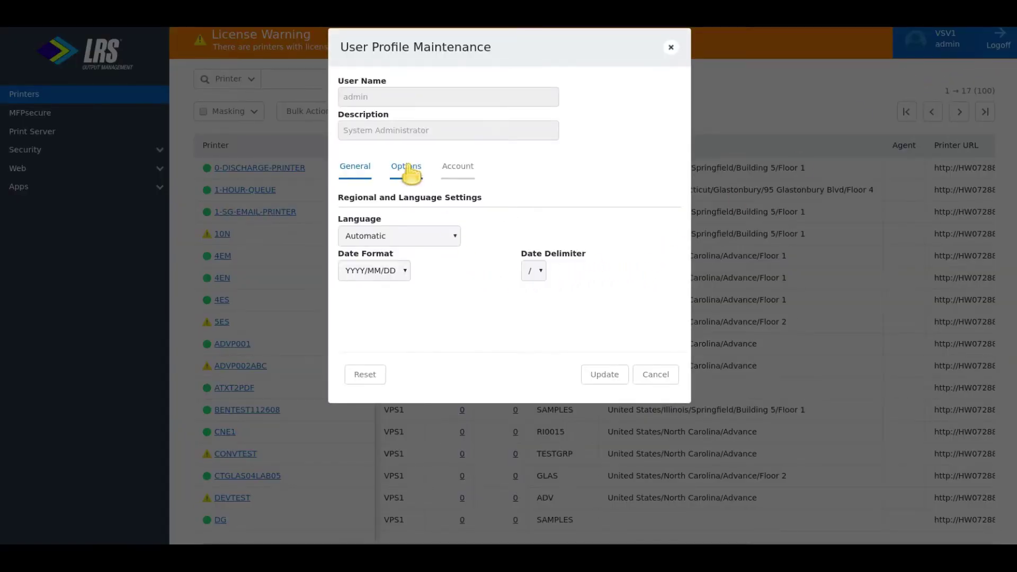
{"action": "left_click", "coordinate": [409, 171]}
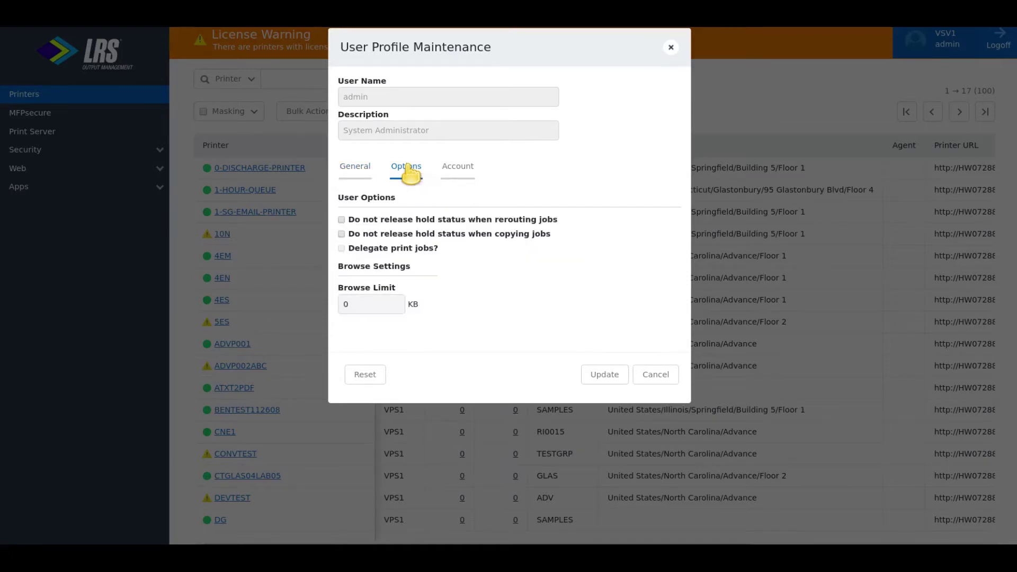
{"action": "left_click", "coordinate": [465, 170]}
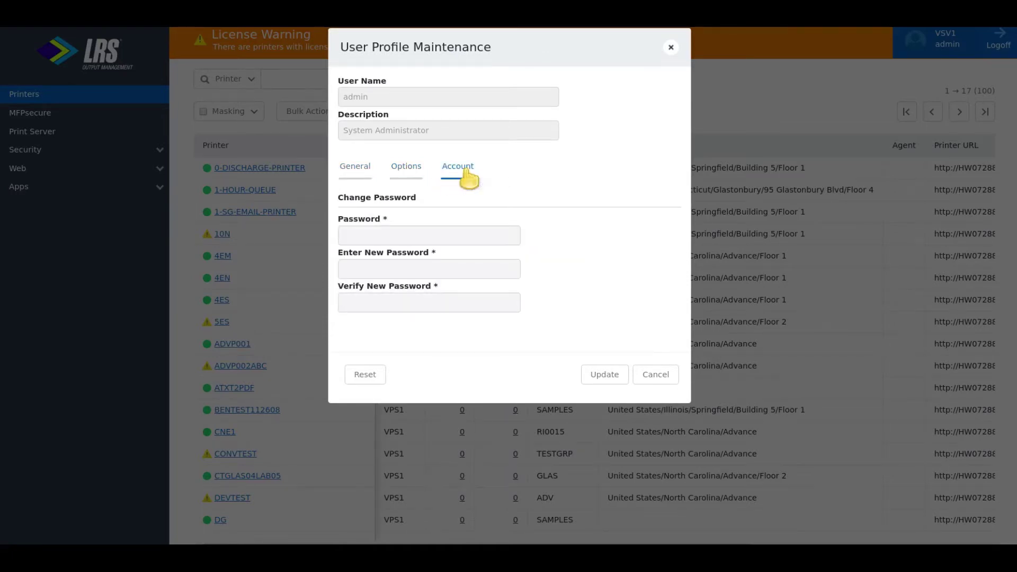
{"action": "left_click", "coordinate": [662, 381]}
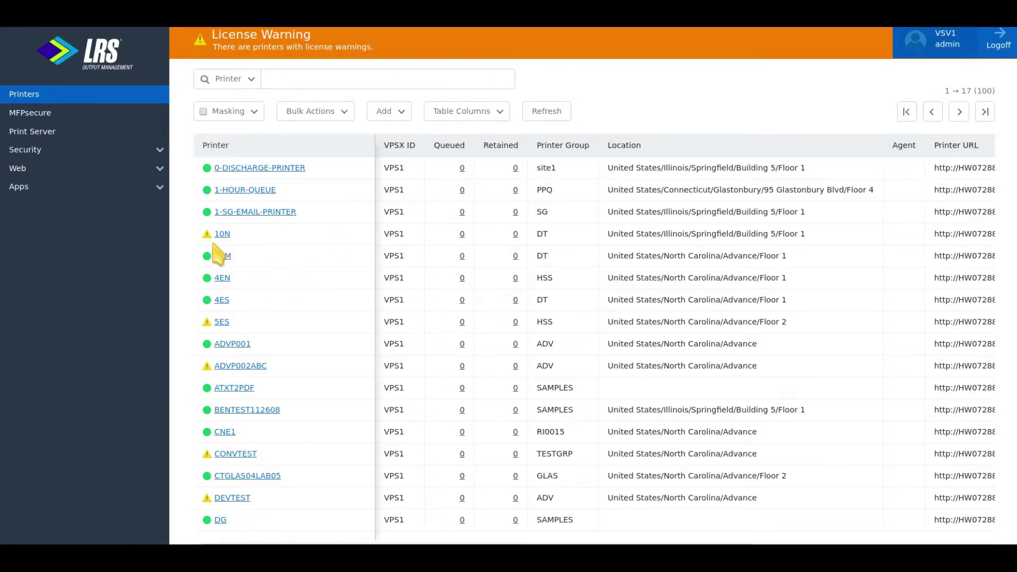
Open printer 10N's configuration to examine its license warning, try assigning the VPSX Enterprise license, and discard the change
{"action": "mouse_move", "coordinate": [206, 236]}
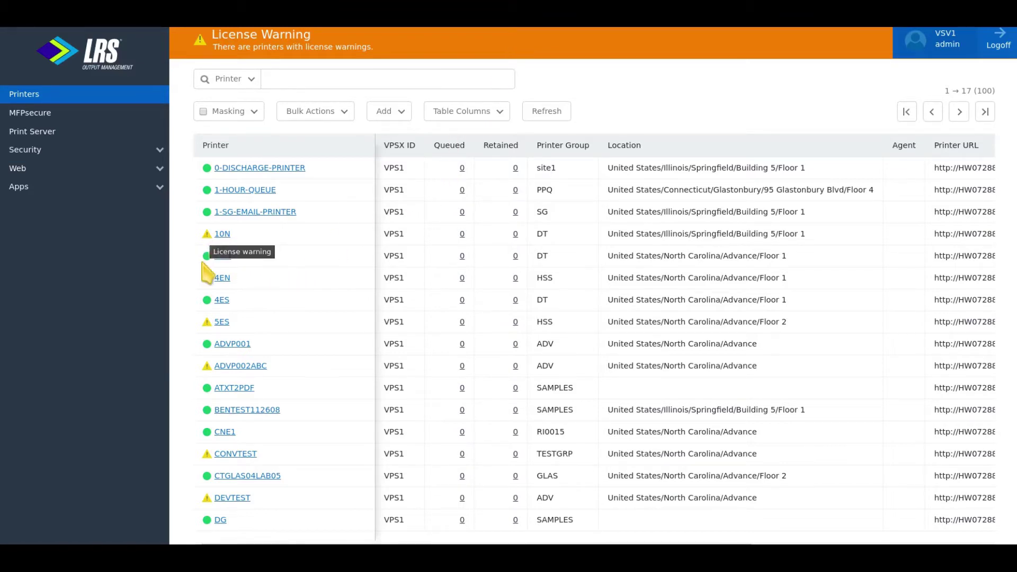
{"action": "mouse_move", "coordinate": [207, 324]}
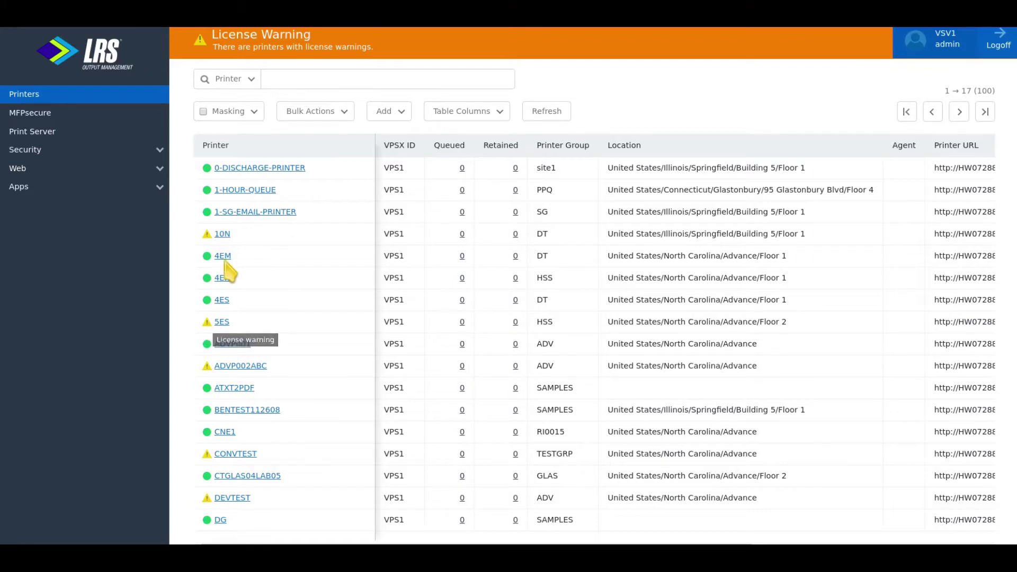
{"action": "right_click", "coordinate": [225, 236]}
{"action": "mouse_move", "coordinate": [253, 284]}
{"action": "mouse_move", "coordinate": [274, 324]}
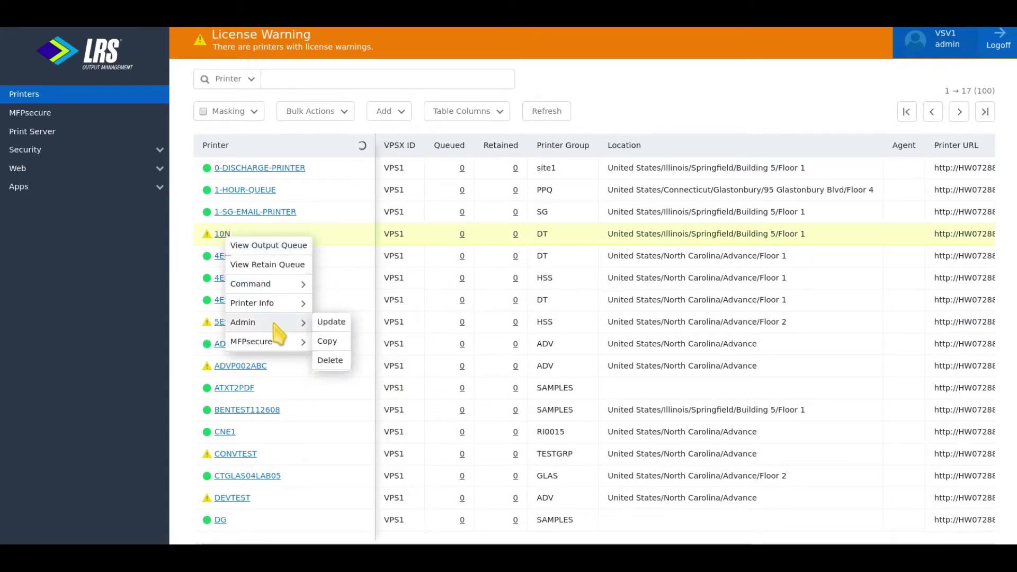
{"action": "left_click", "coordinate": [329, 322]}
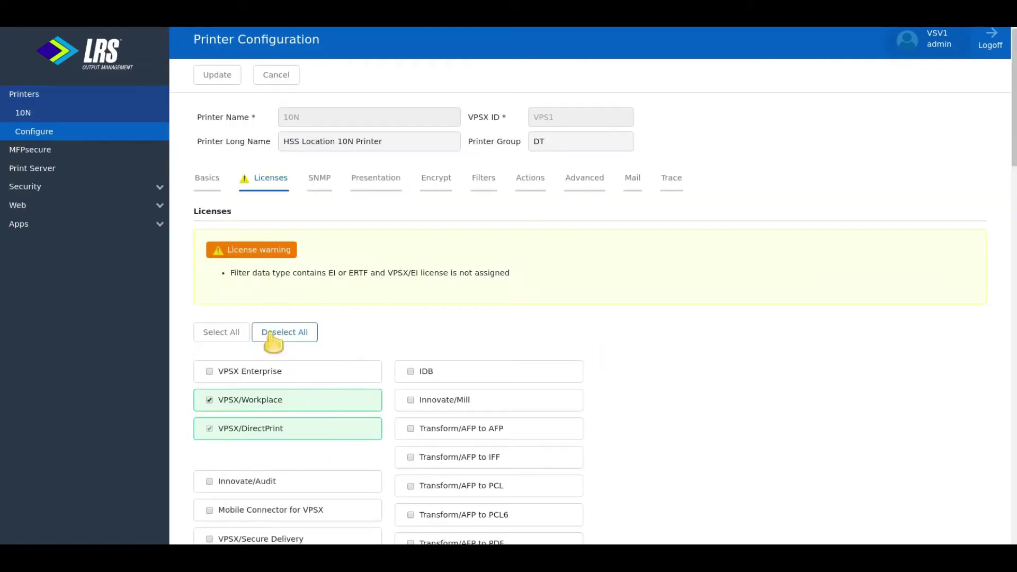
{"action": "left_click", "coordinate": [207, 374]}
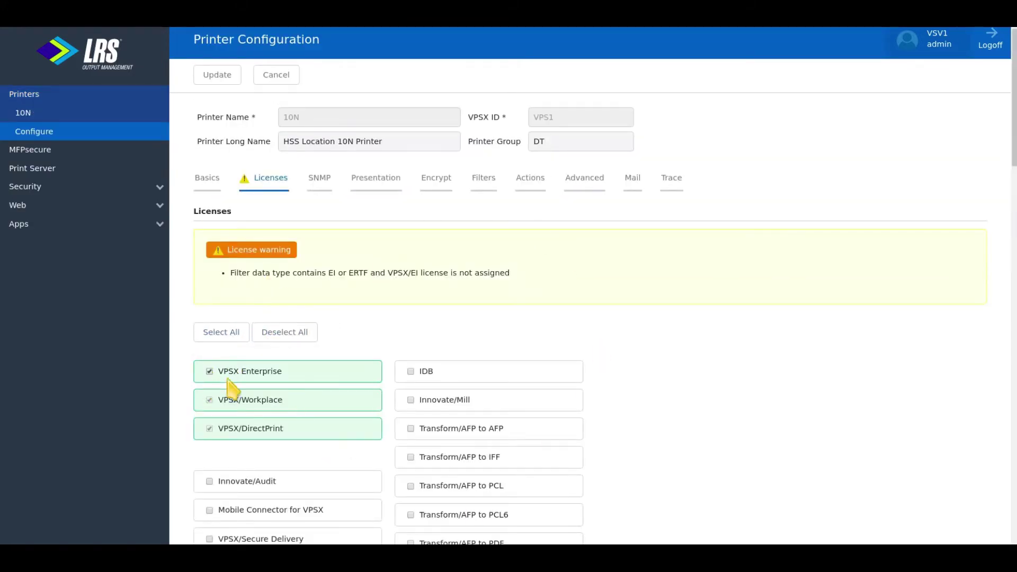
{"action": "left_click", "coordinate": [263, 77]}
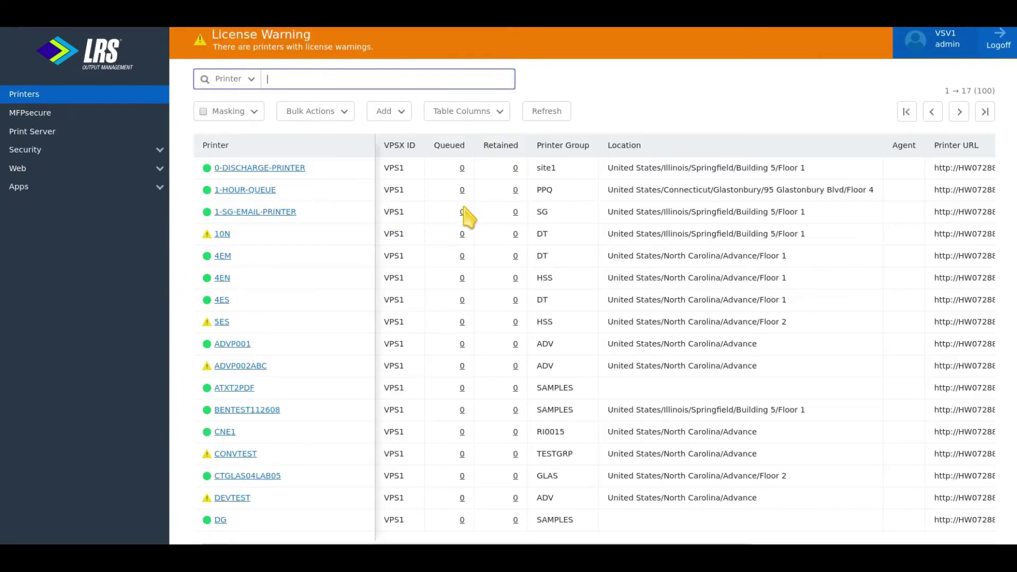
View the MFPsecure server list and the print server dashboard
{"action": "left_click", "coordinate": [60, 117]}
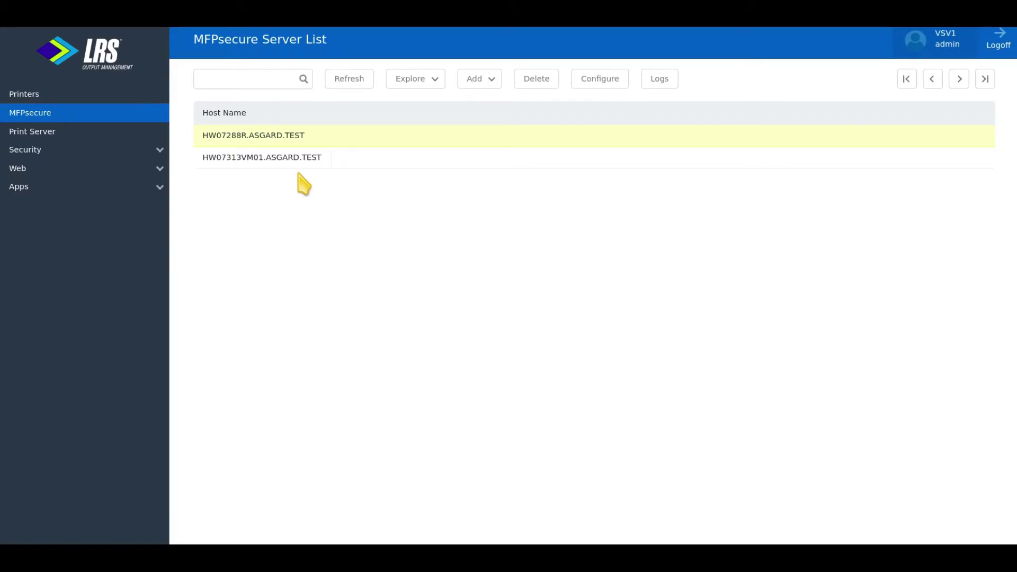
{"action": "left_click", "coordinate": [81, 139]}
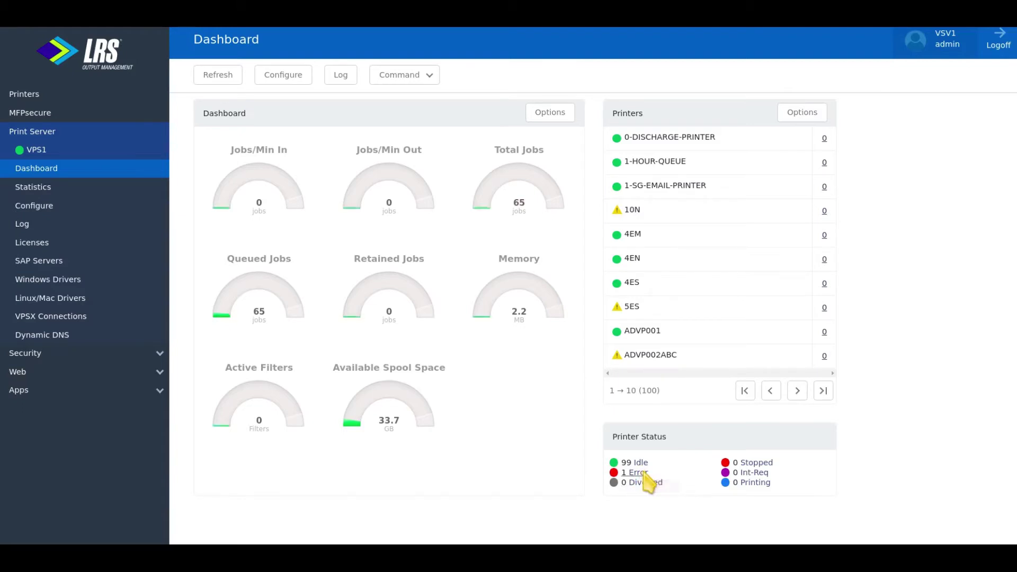
List the printers in Error status from the dashboard and check the masking filter applied to the list
{"action": "left_click", "coordinate": [642, 472]}
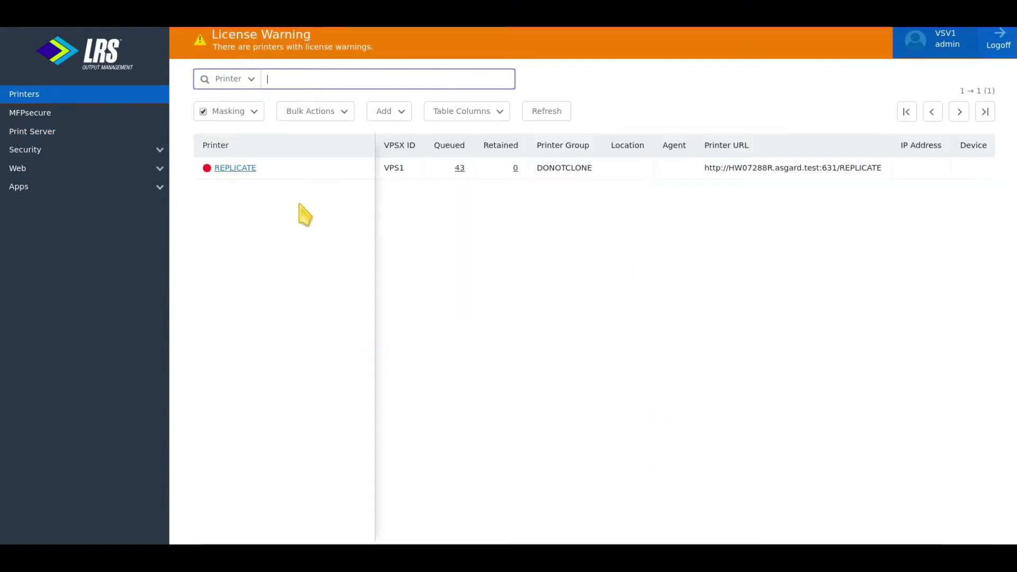
{"action": "left_click", "coordinate": [243, 113]}
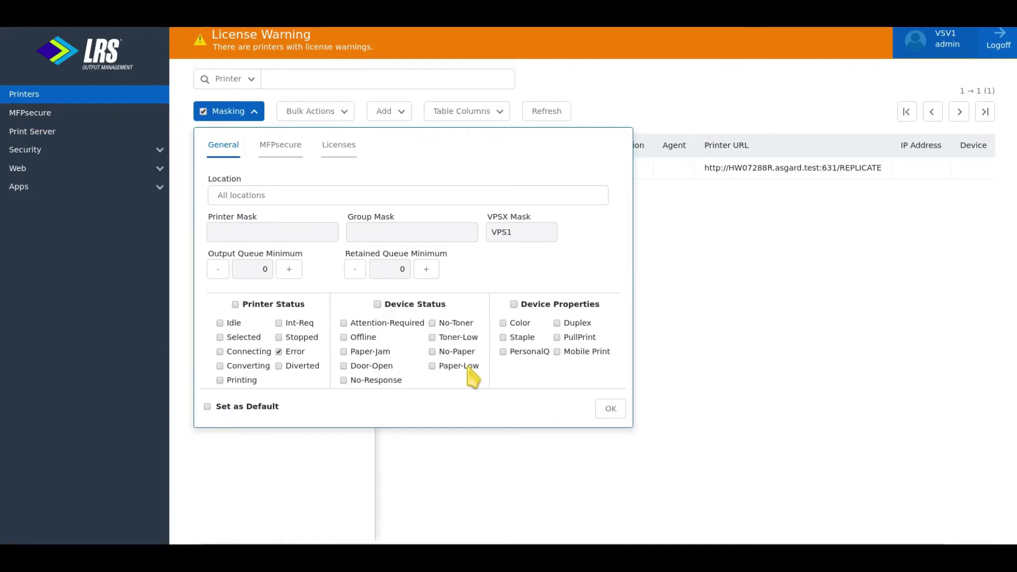
{"action": "left_click", "coordinate": [280, 197]}
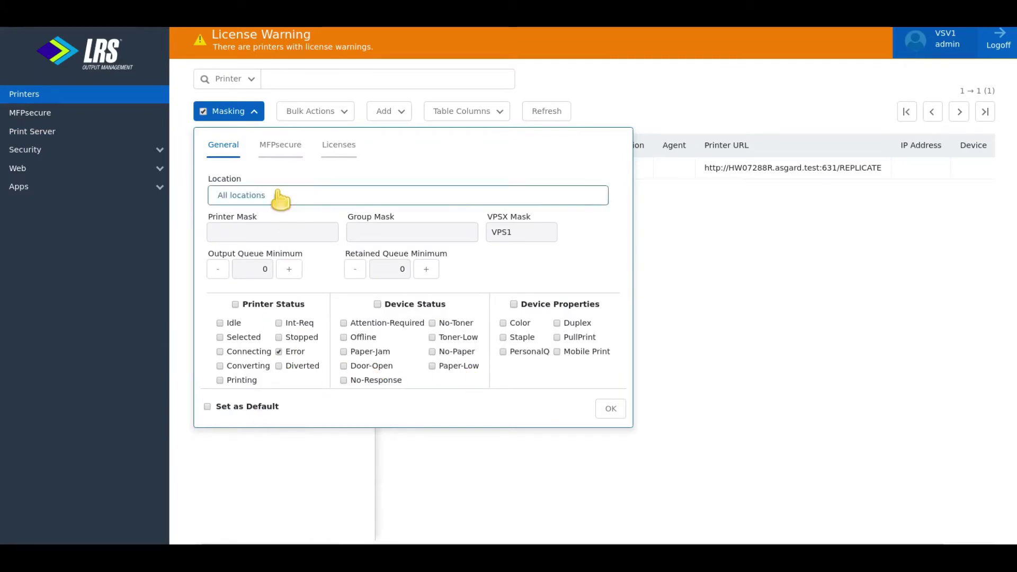
{"action": "left_click", "coordinate": [254, 112]}
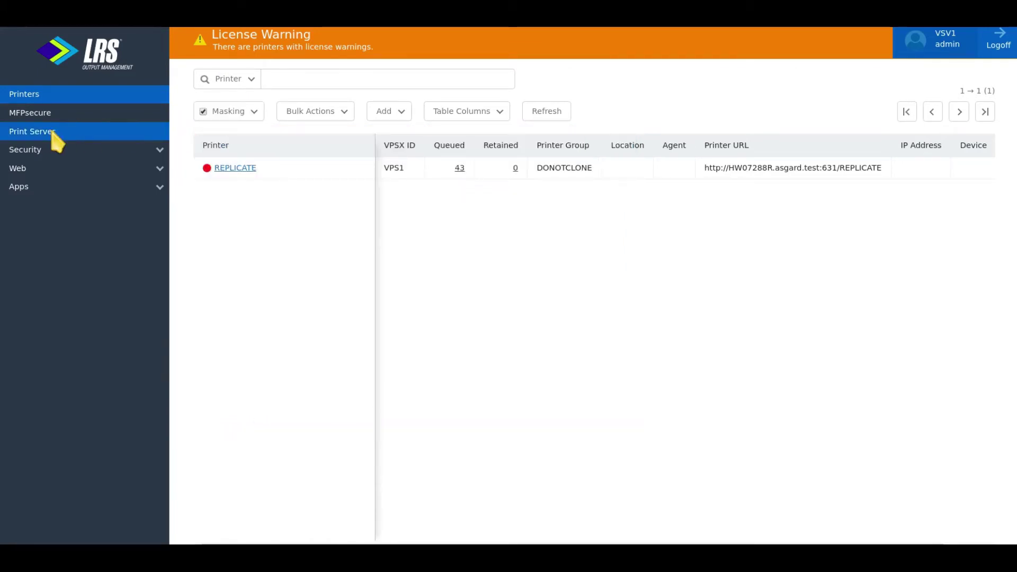
Review the General and Advanced configuration of print server VPS1 and open its log
{"action": "left_click", "coordinate": [53, 133]}
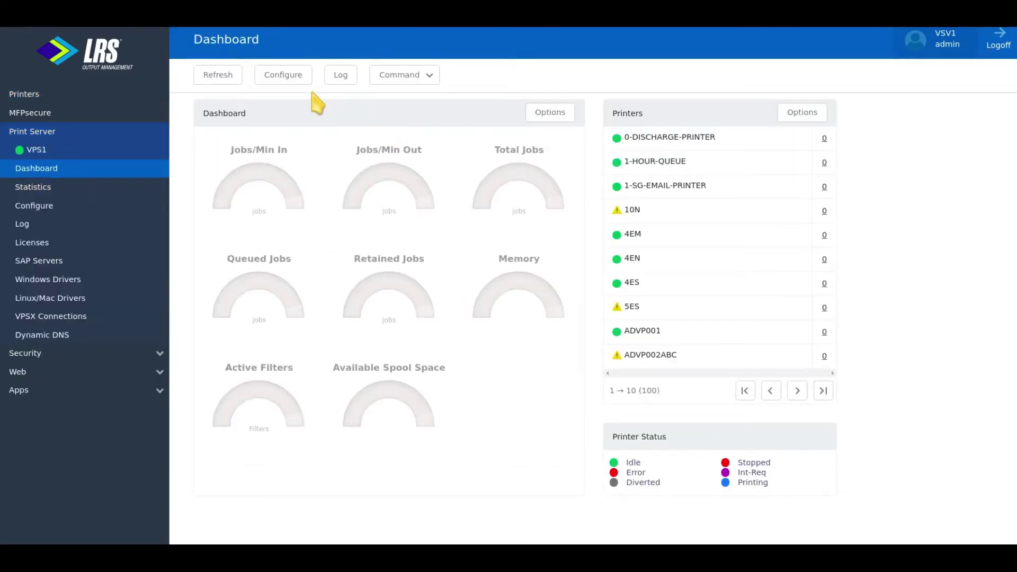
{"action": "left_click", "coordinate": [281, 77]}
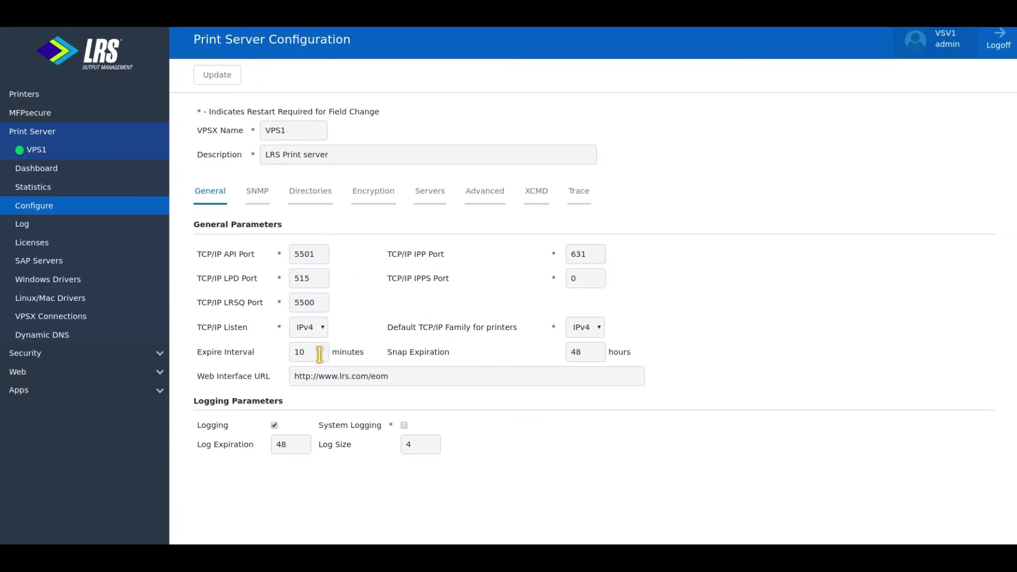
{"action": "left_click", "coordinate": [479, 202]}
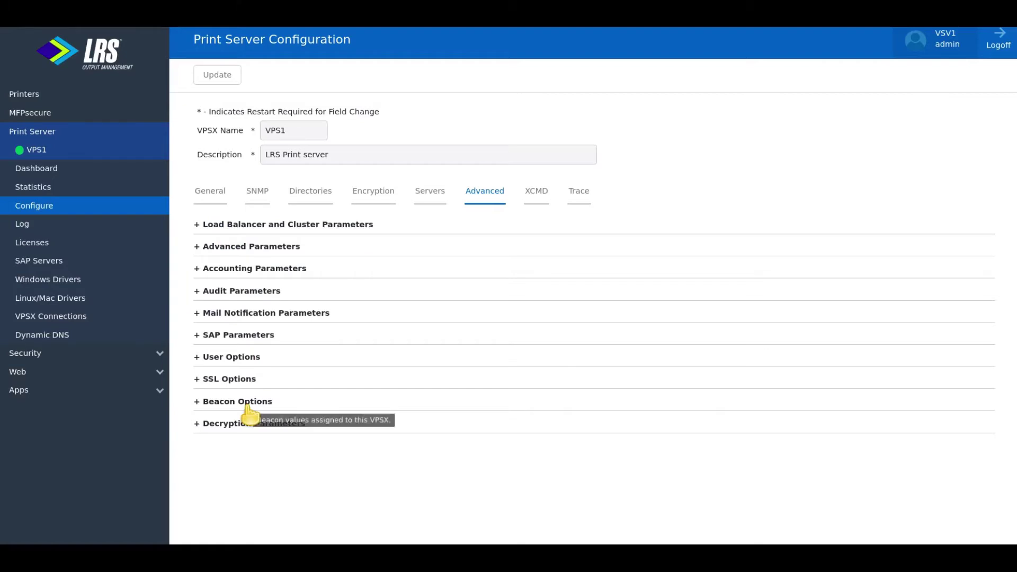
{"action": "left_click", "coordinate": [52, 231]}
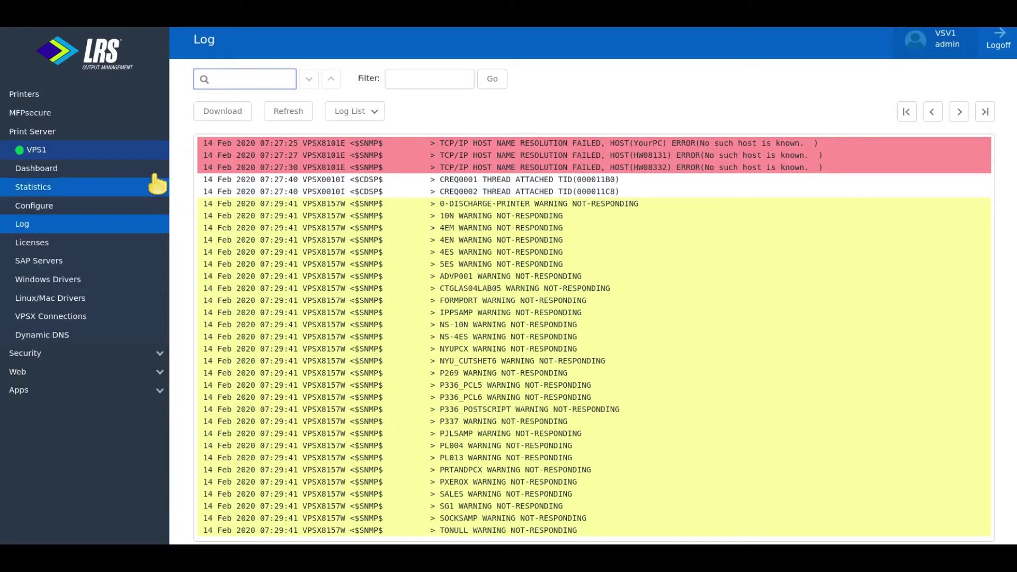
Open the log of the REPLICATE printer from the printer list, examine its entries, and close it
{"action": "left_click", "coordinate": [36, 101]}
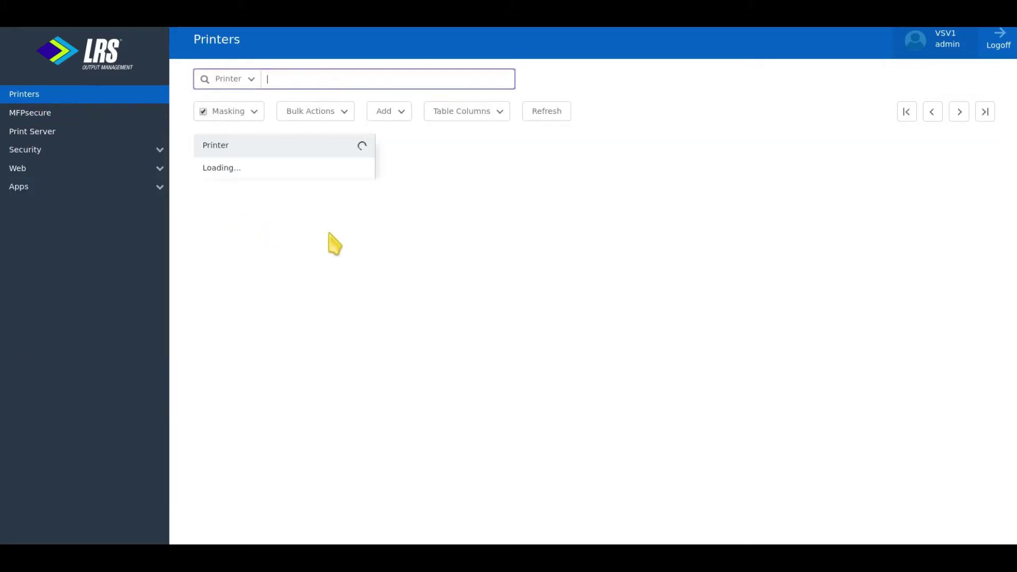
{"action": "right_click", "coordinate": [302, 172]}
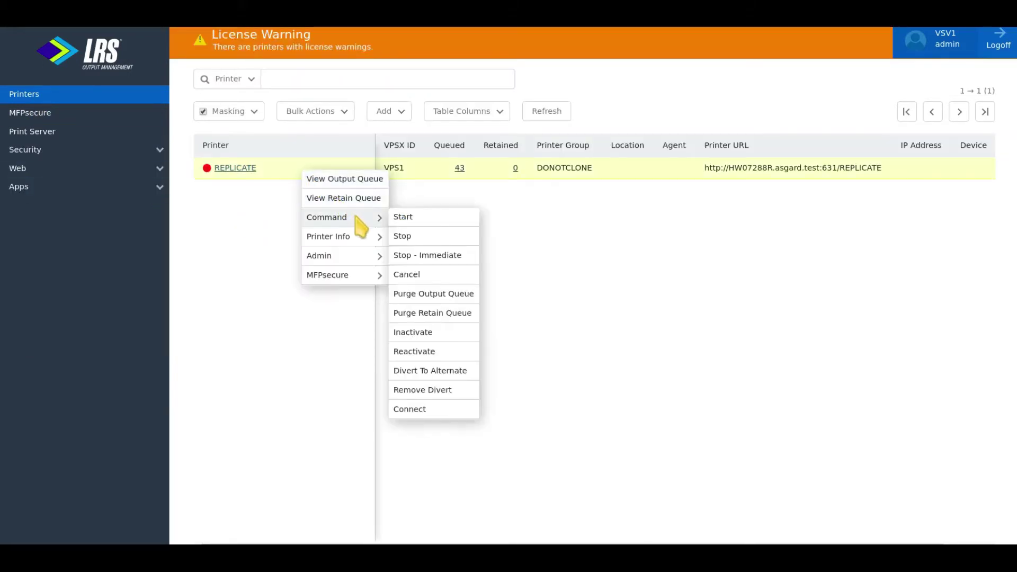
{"action": "mouse_move", "coordinate": [365, 236]}
{"action": "left_click", "coordinate": [404, 240]}
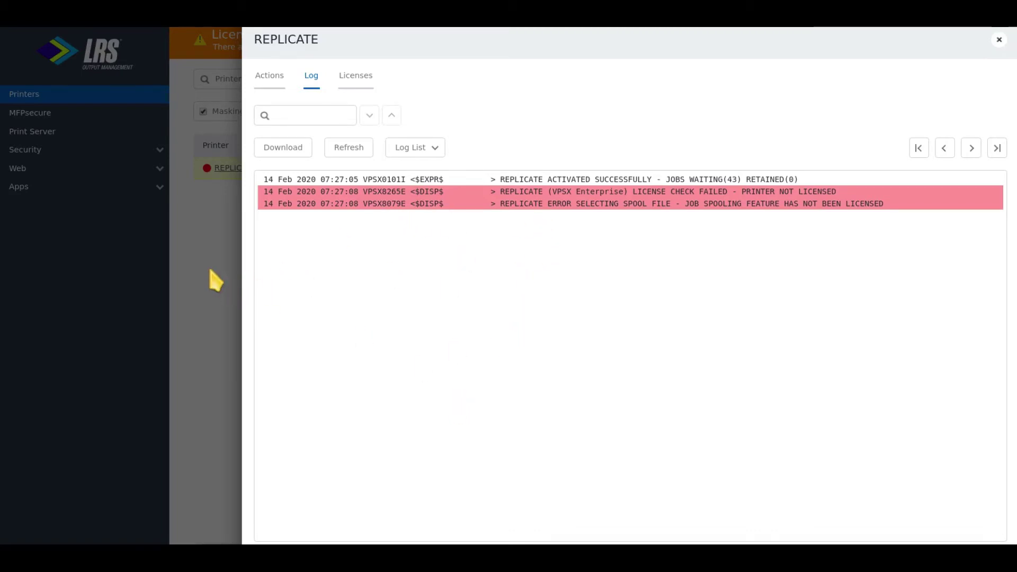
{"action": "left_click", "coordinate": [214, 281]}
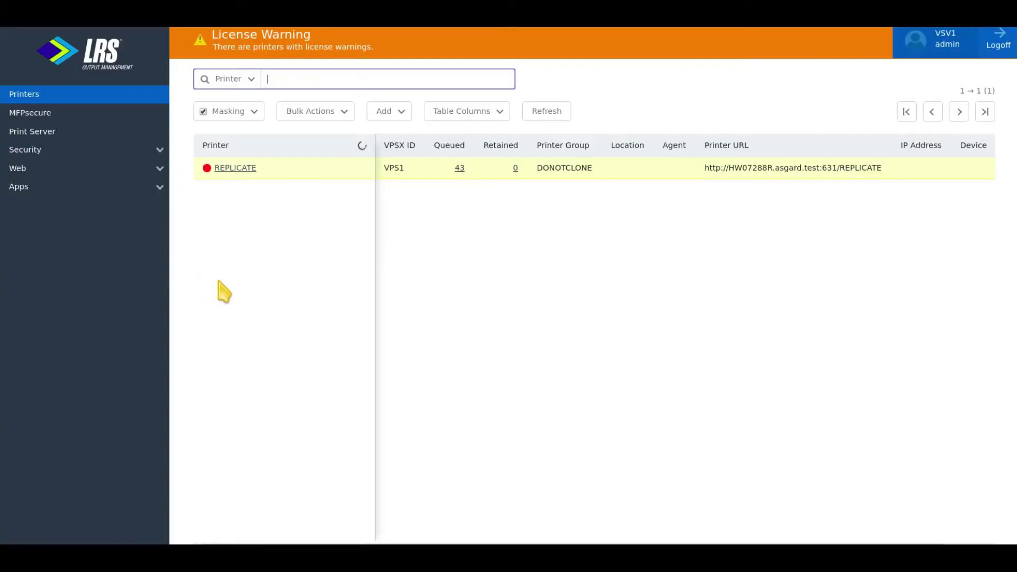
Return to the VPS1 print server log and check which earlier logs are available for selection
{"action": "left_click", "coordinate": [41, 135]}
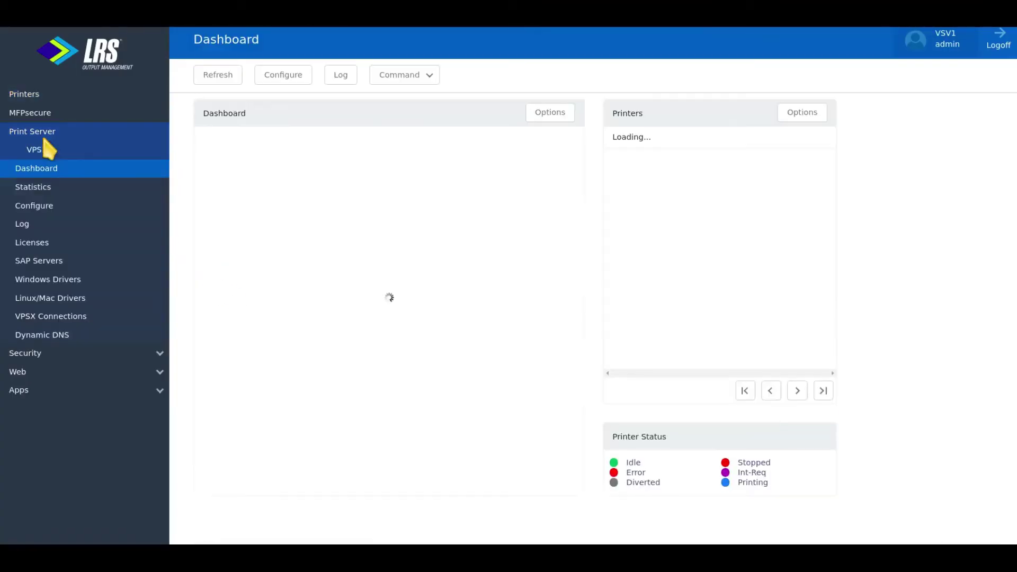
{"action": "left_click", "coordinate": [64, 225]}
{"action": "left_click", "coordinate": [373, 111]}
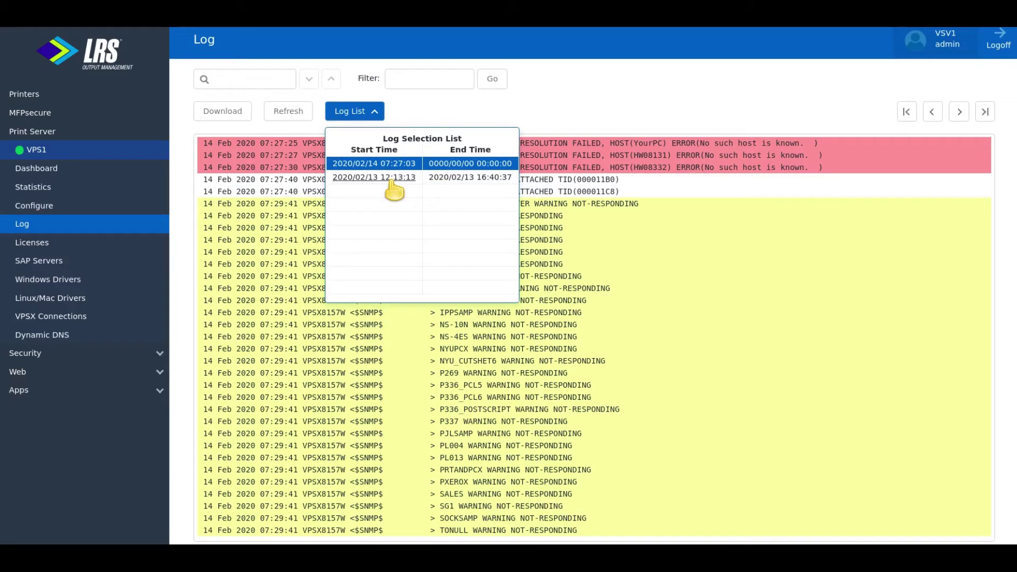
{"action": "left_click", "coordinate": [414, 117]}
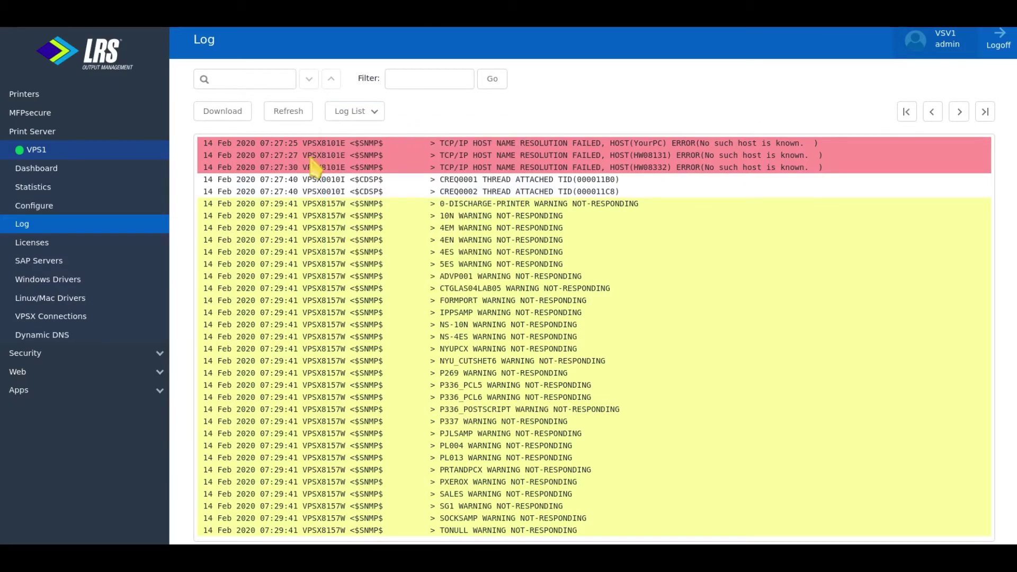
View the print server's licenses, SAP servers, Windows drivers and VPSX connections
{"action": "left_click", "coordinate": [43, 243]}
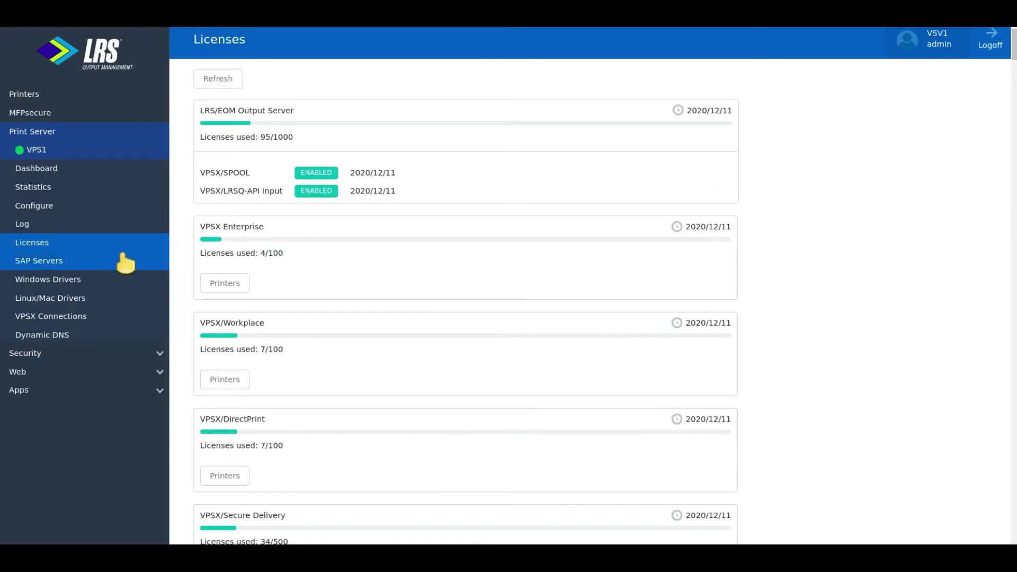
{"action": "left_click", "coordinate": [59, 263]}
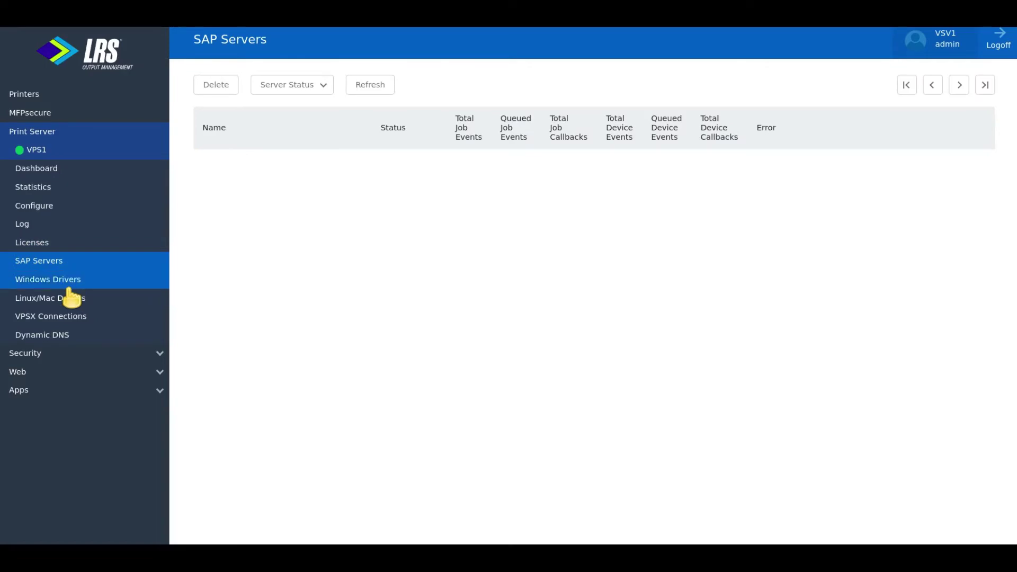
{"action": "left_click", "coordinate": [74, 280]}
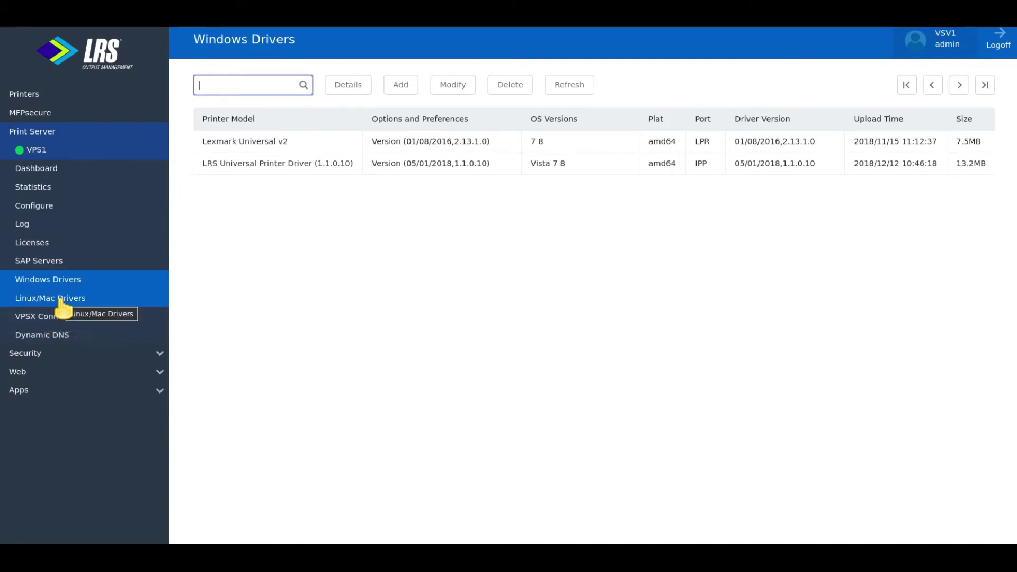
{"action": "left_click", "coordinate": [66, 316]}
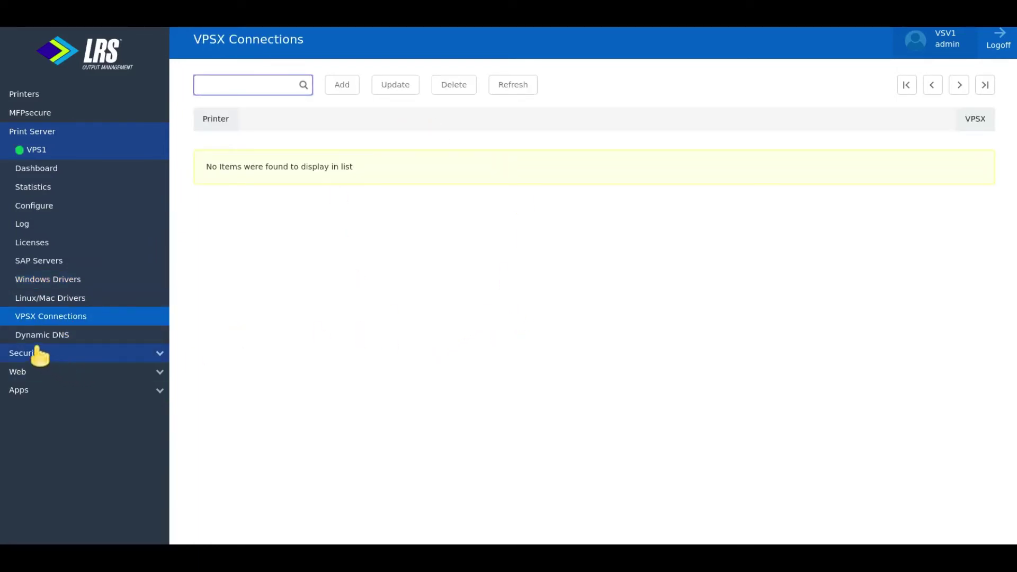
View the security server's dashboard with its release information, memory statistics and system limits
{"action": "left_click", "coordinate": [39, 358]}
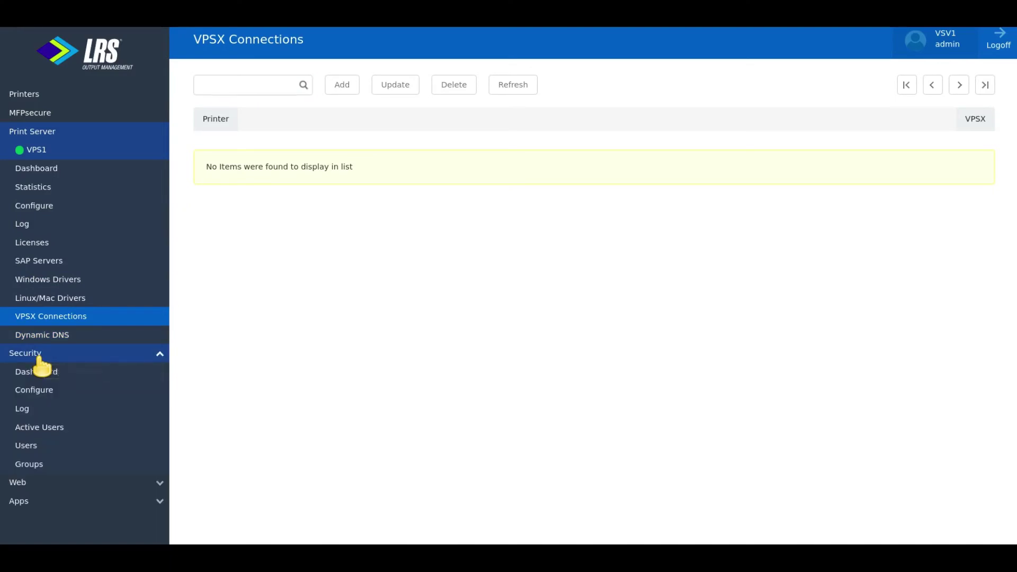
{"action": "left_click_drag", "start_coordinate": [99, 368], "coordinate": [98, 369]}
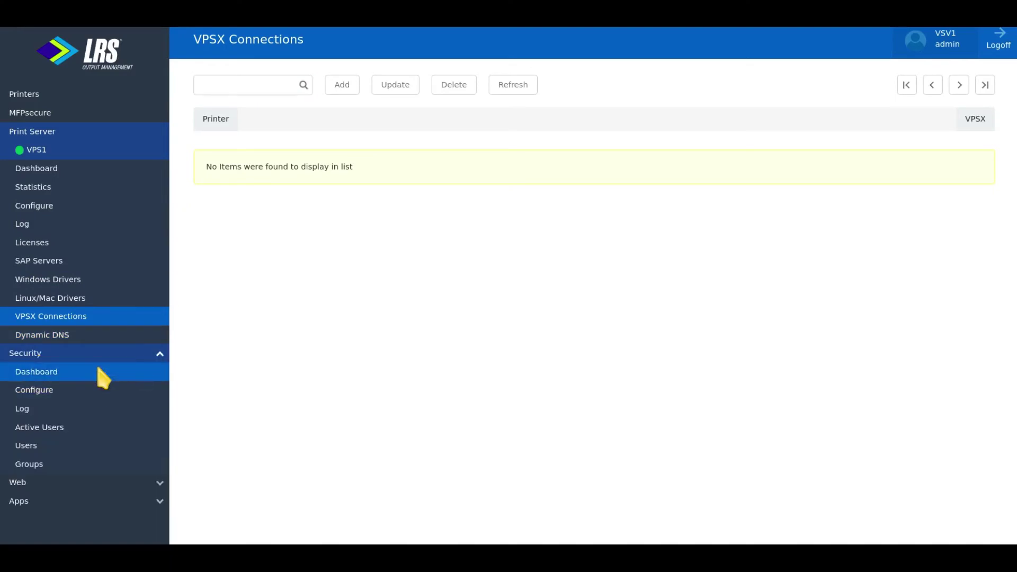
{"action": "left_click", "coordinate": [102, 377]}
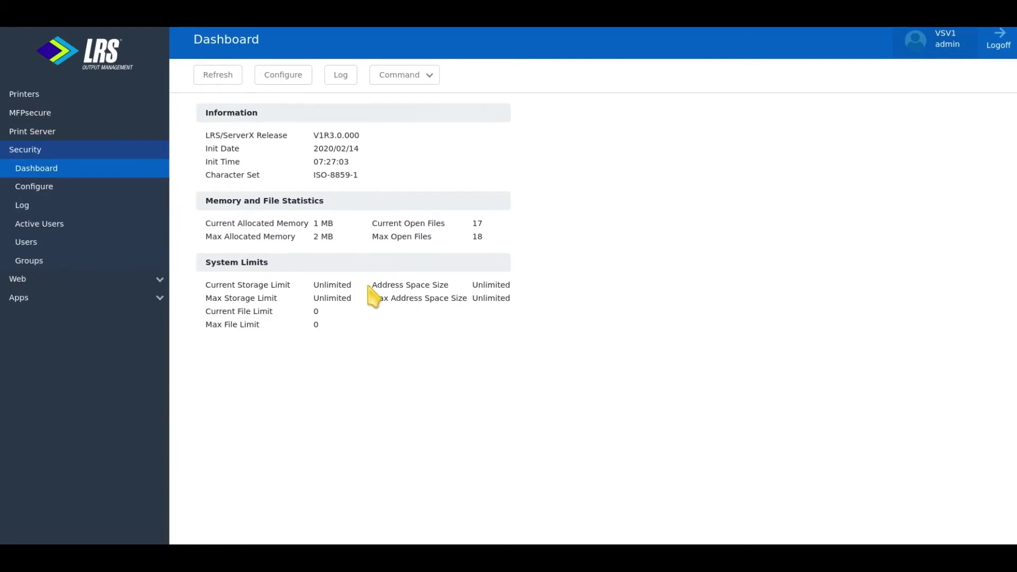
{"action": "left_click", "coordinate": [61, 188]}
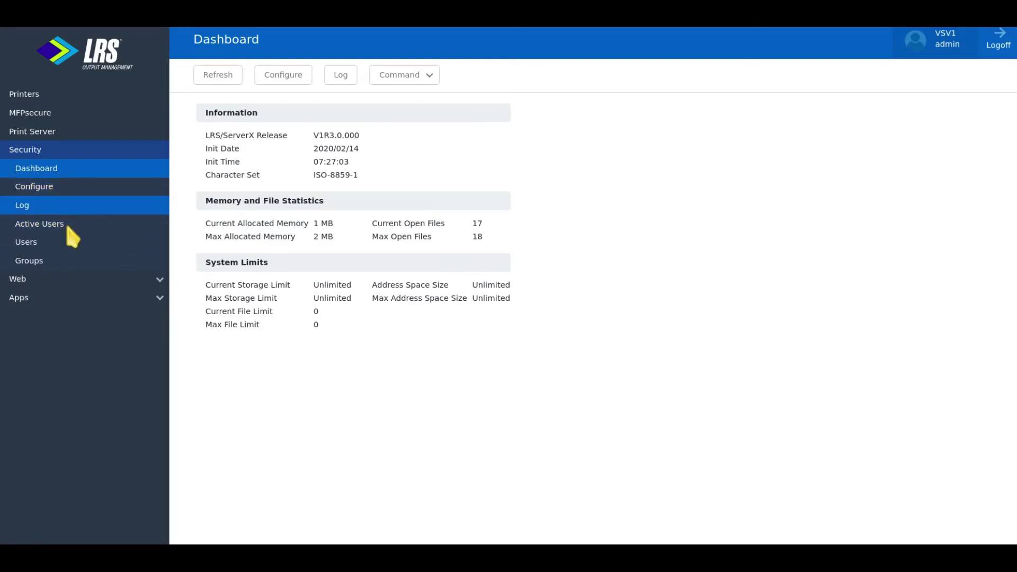
Open the security rules of the Everyone group and enter * as both printer/group name and VPSX ID for a new printer rule
{"action": "left_click", "coordinate": [80, 260]}
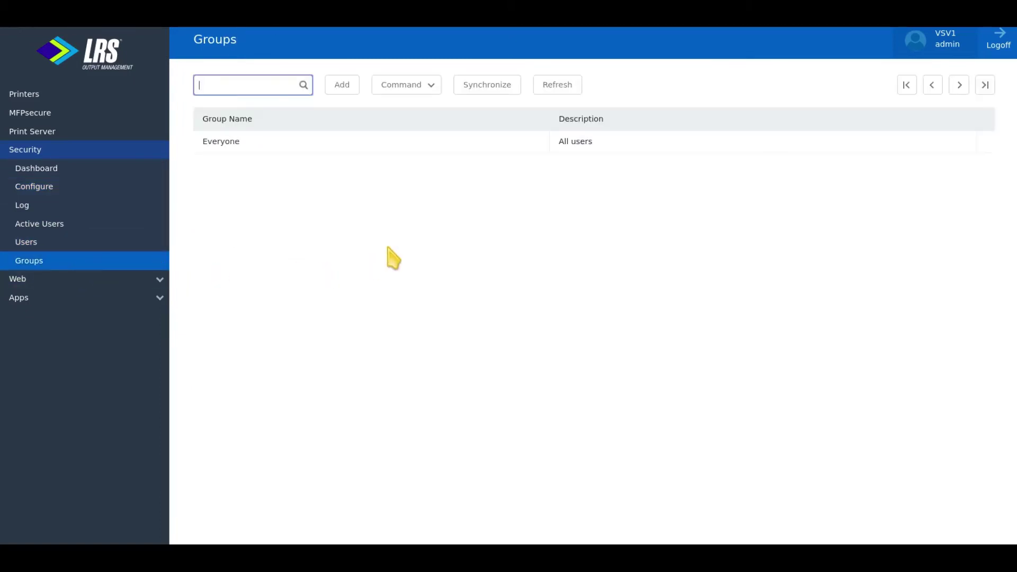
{"action": "left_click", "coordinate": [306, 140]}
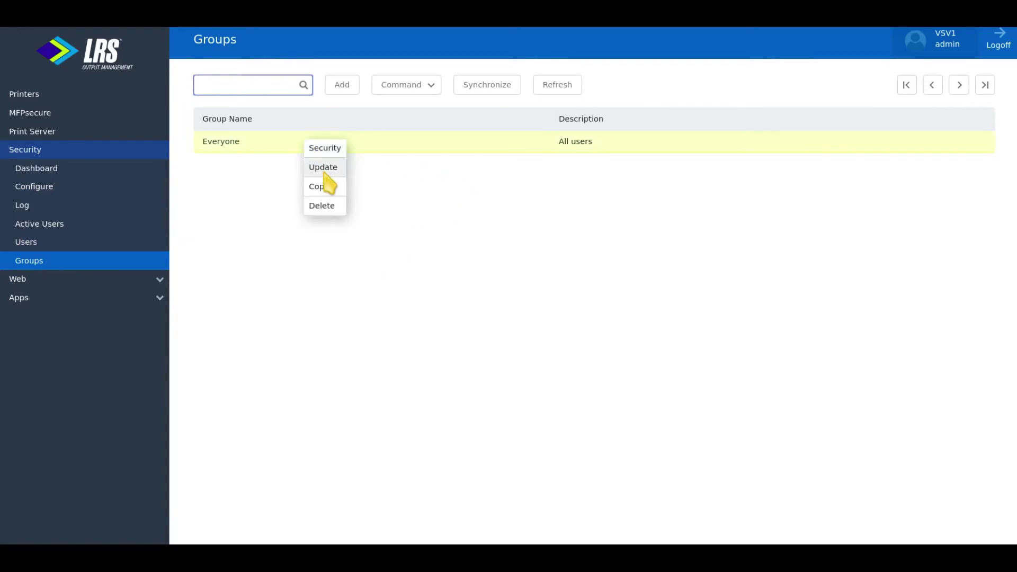
{"action": "left_click", "coordinate": [325, 149]}
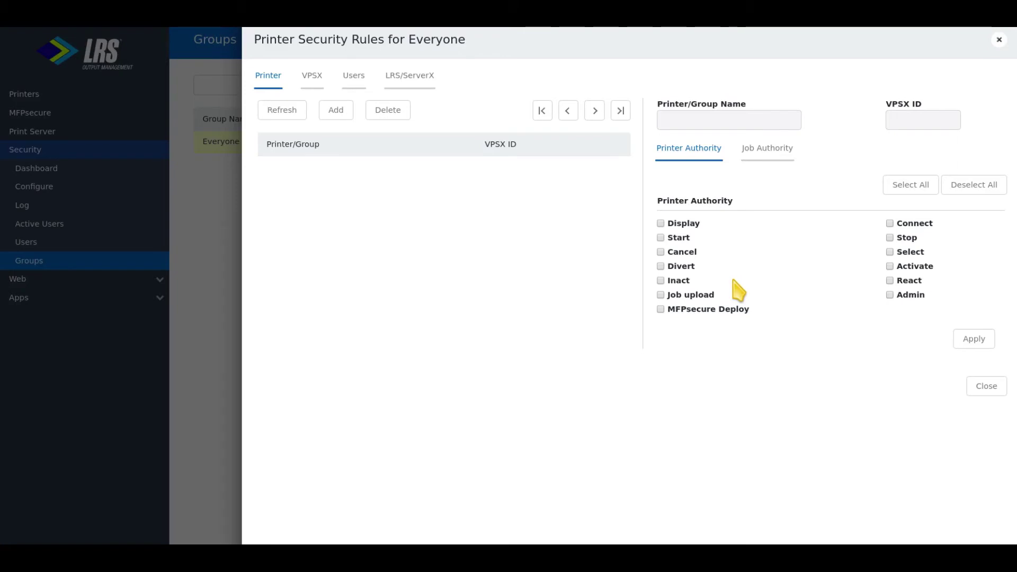
{"action": "left_click", "coordinate": [681, 122]}
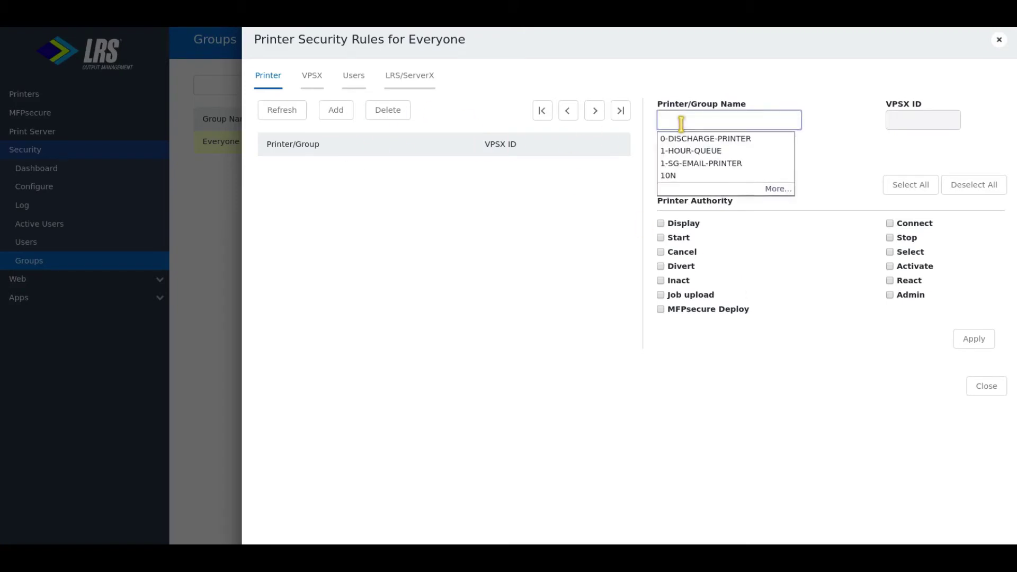
{"action": "type", "text": "*"}
{"action": "left_click", "coordinate": [910, 120]}
{"action": "type", "text": "*"}
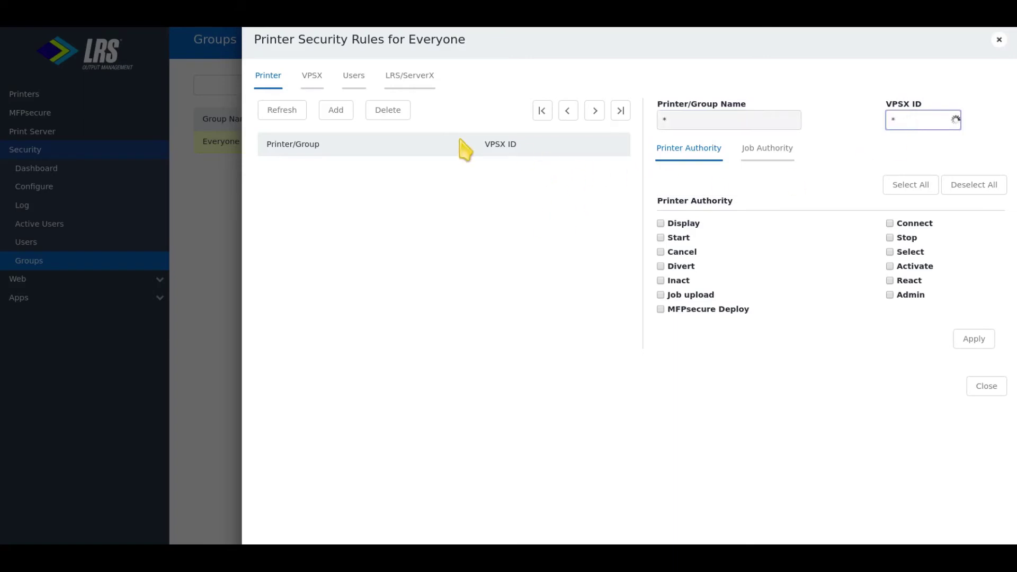
Grant the Everyone group's new rule the Display, Connect and Divert printer authorities, apply it, check the saved rule, and close the rules
{"action": "left_click", "coordinate": [661, 224]}
{"action": "left_click", "coordinate": [890, 223]}
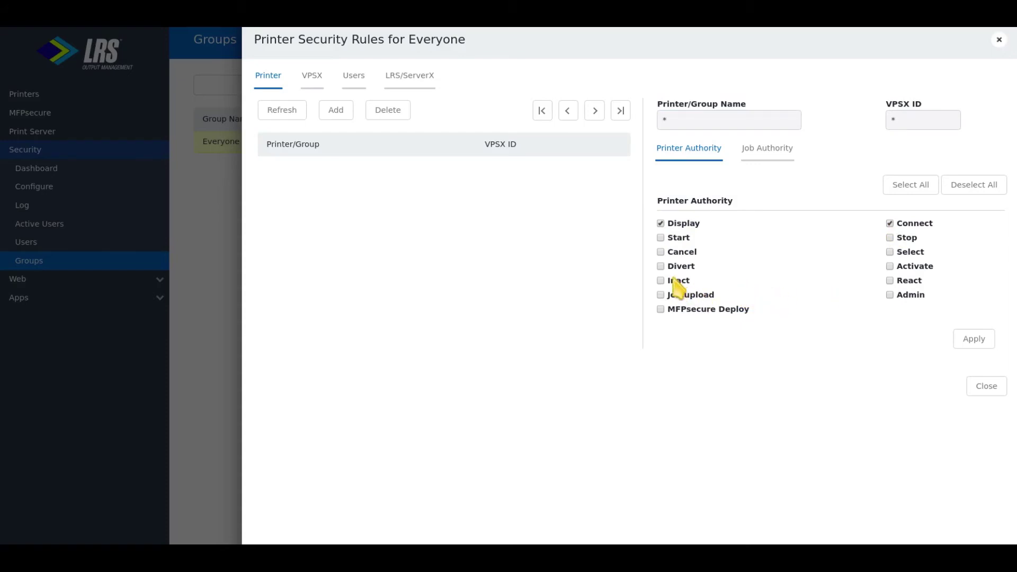
{"action": "left_click", "coordinate": [661, 266]}
{"action": "left_click", "coordinate": [969, 340]}
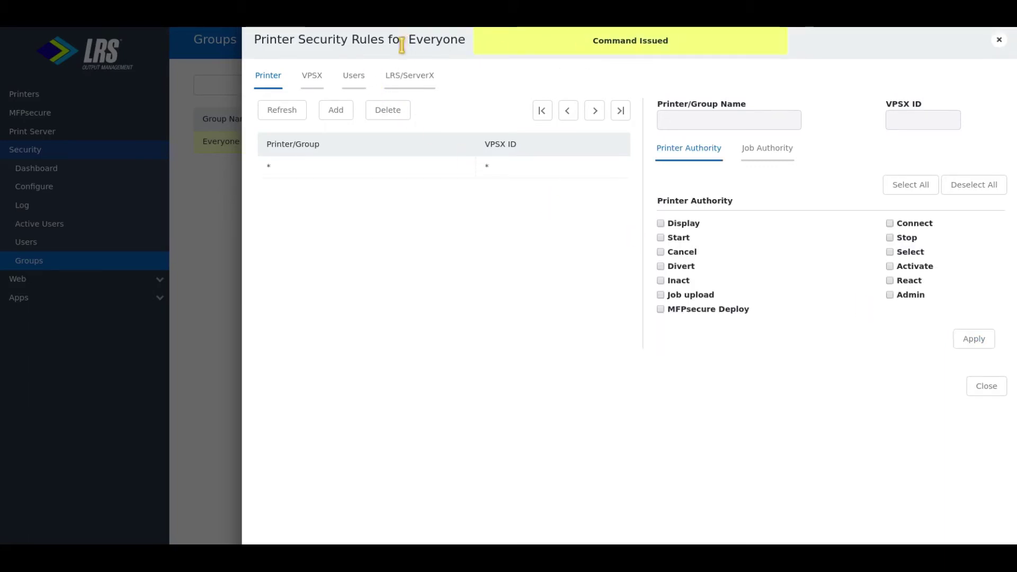
{"action": "left_click", "coordinate": [317, 167]}
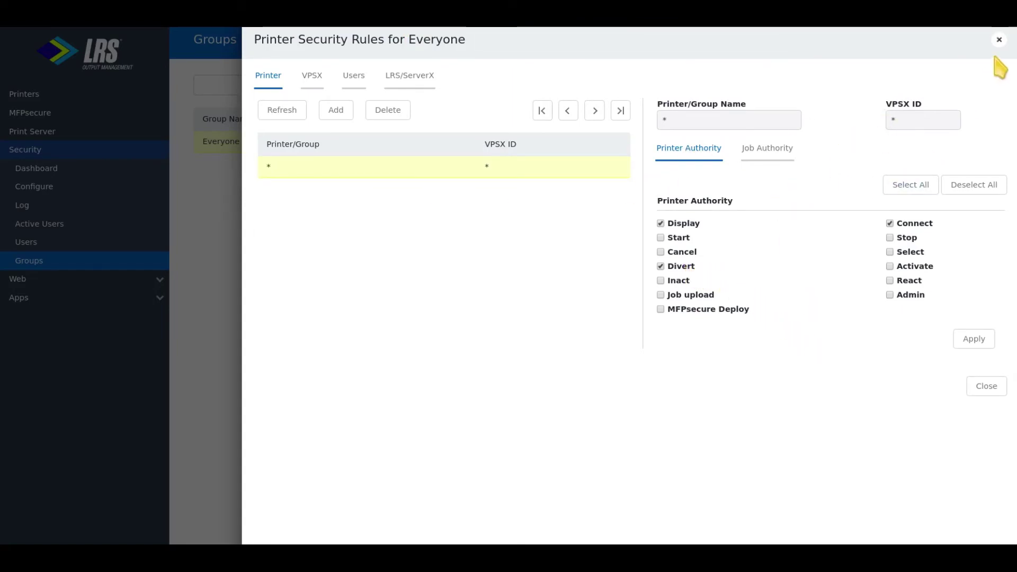
{"action": "left_click", "coordinate": [999, 39]}
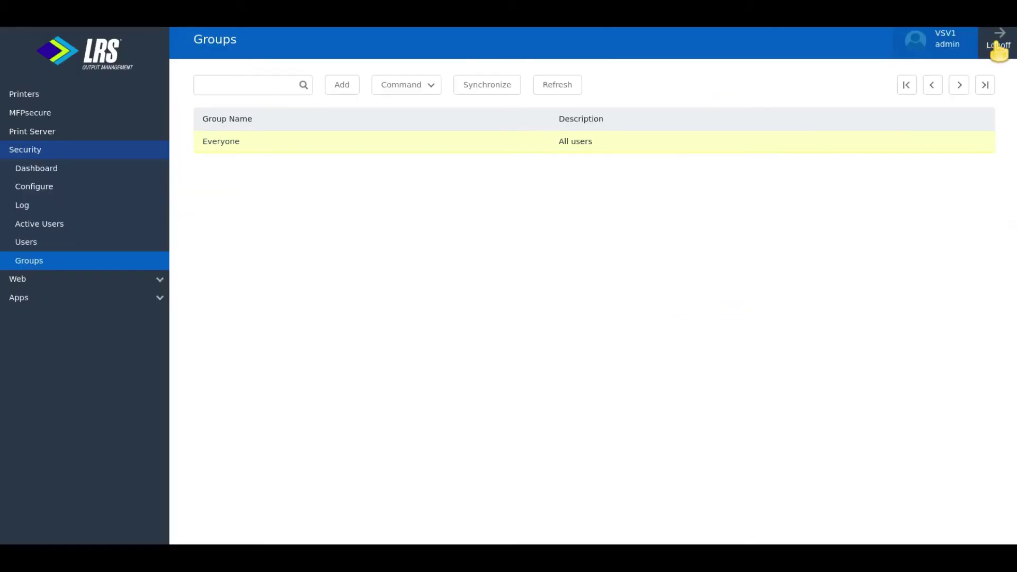
Review the web server's General configuration, its dashboard and its LRS/NetX log
{"action": "left_click", "coordinate": [86, 284]}
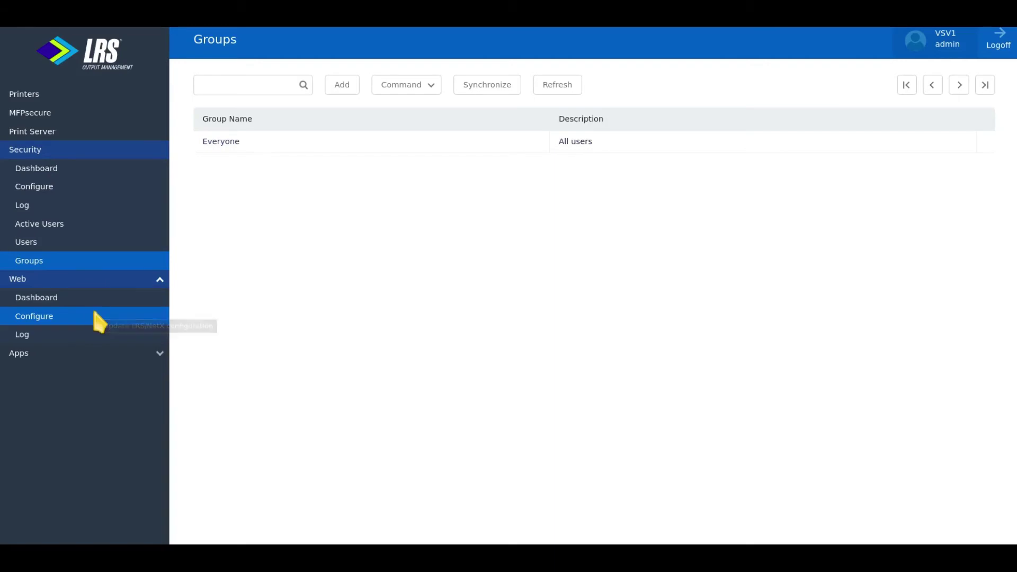
{"action": "left_click", "coordinate": [63, 317]}
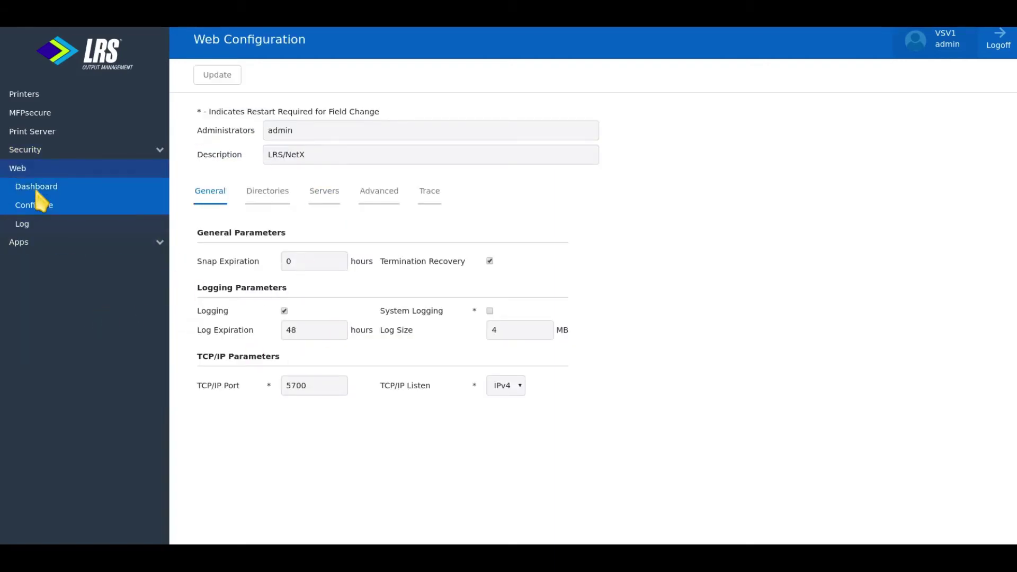
{"action": "left_click", "coordinate": [36, 189]}
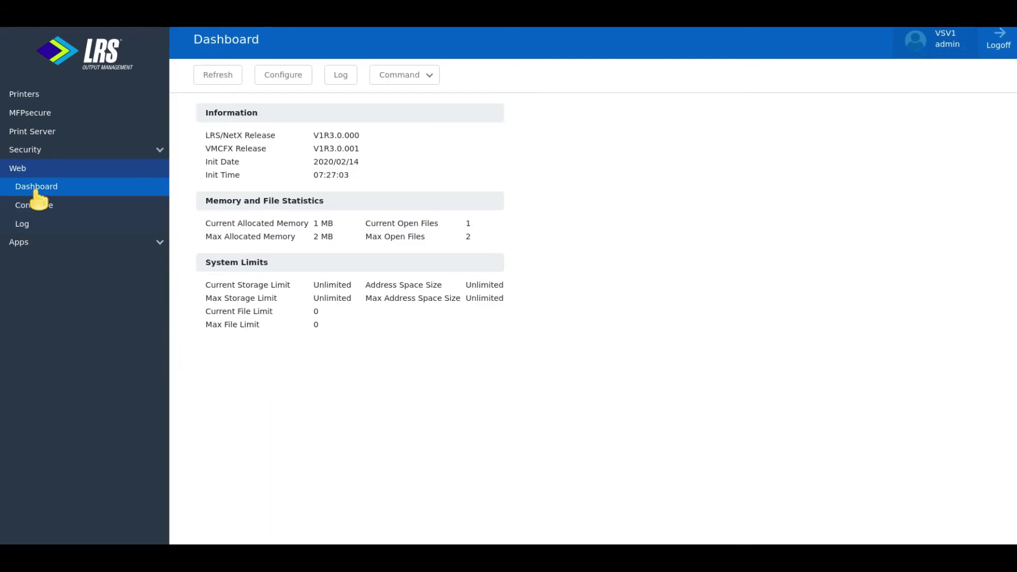
{"action": "left_click", "coordinate": [45, 228]}
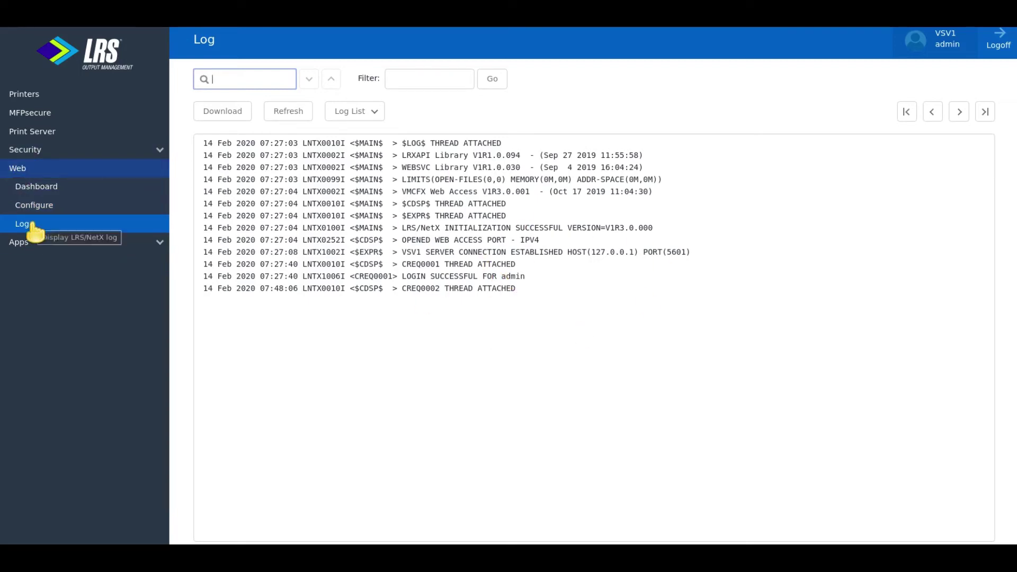
Examine the Virtual Session Printer Agent assignments by terminal, AD group, IP address and user, including the second listed user's printers
{"action": "left_click", "coordinate": [155, 245]}
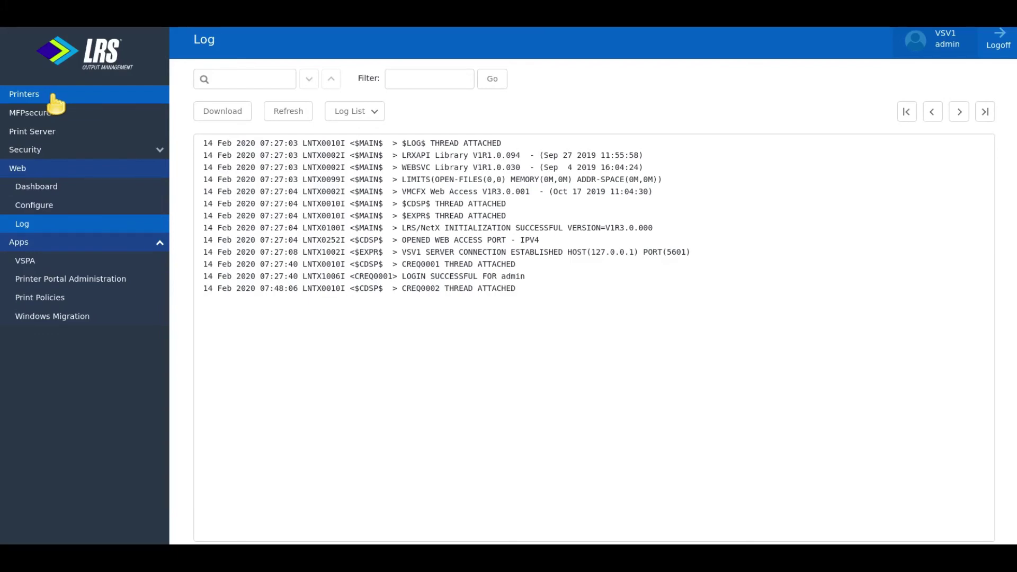
{"action": "left_click", "coordinate": [69, 256]}
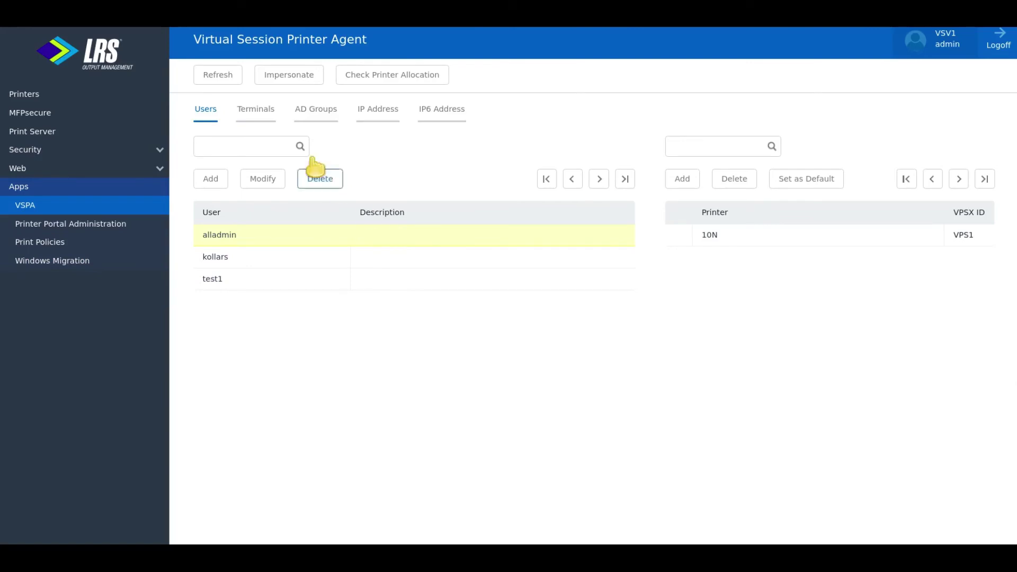
{"action": "left_click", "coordinate": [251, 112]}
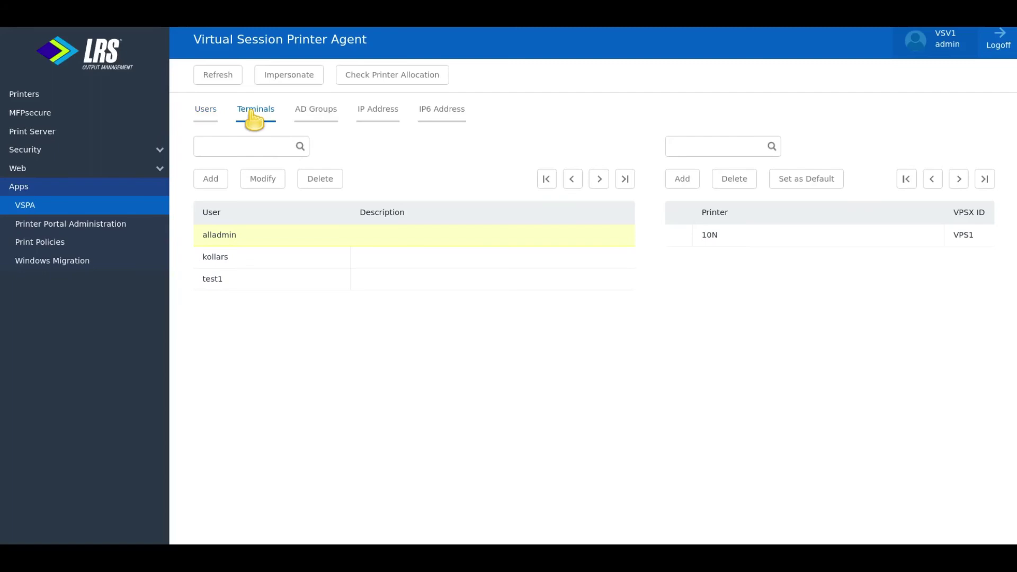
{"action": "left_click", "coordinate": [308, 114]}
{"action": "left_click", "coordinate": [370, 115]}
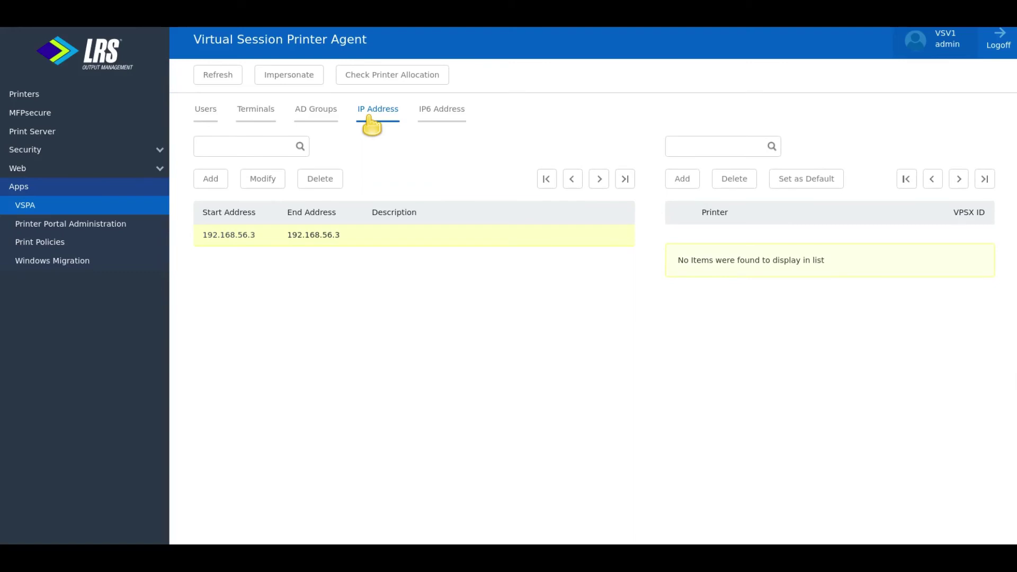
{"action": "left_click", "coordinate": [210, 113]}
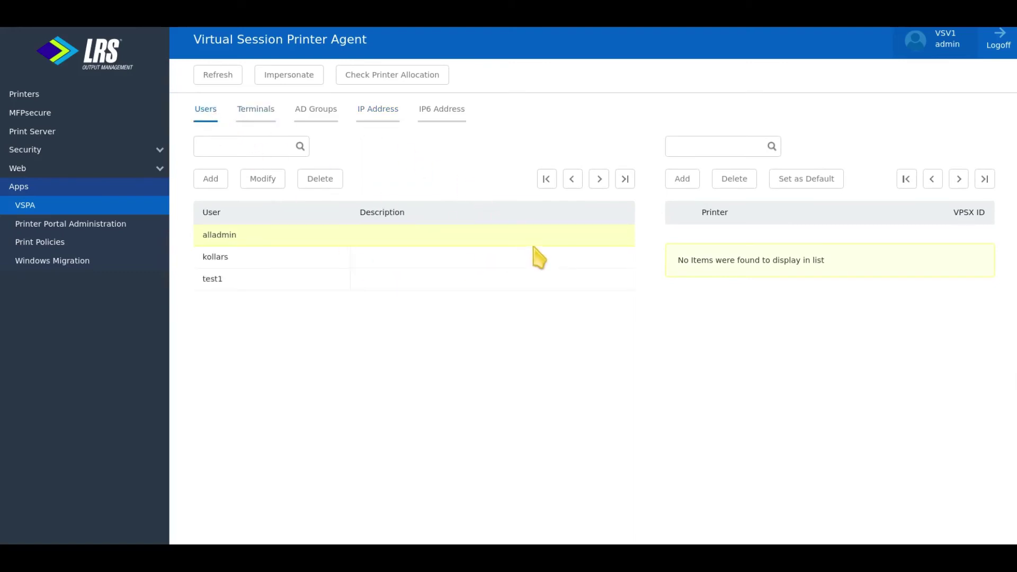
{"action": "left_click", "coordinate": [424, 259]}
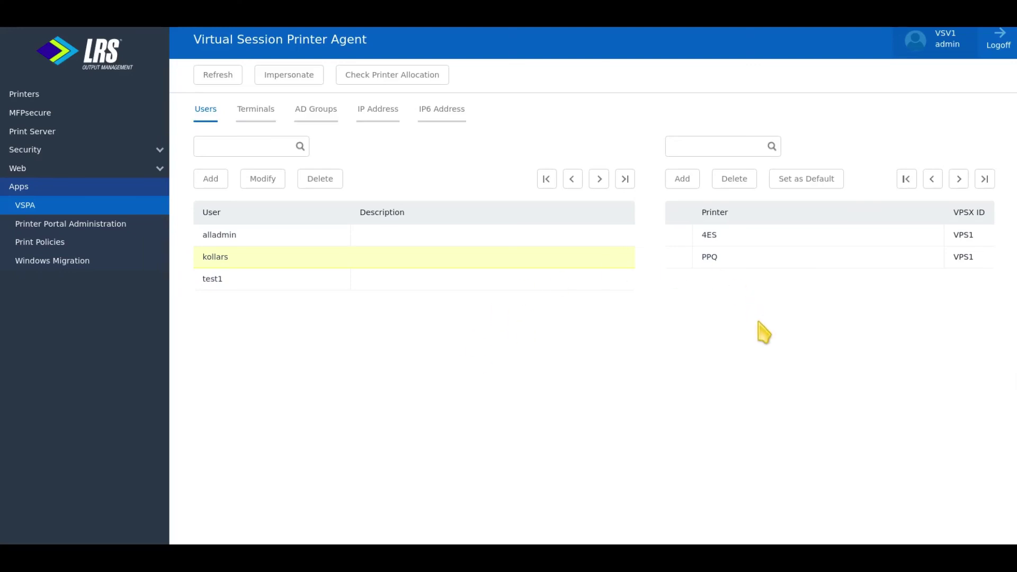
{"action": "left_click", "coordinate": [246, 111]}
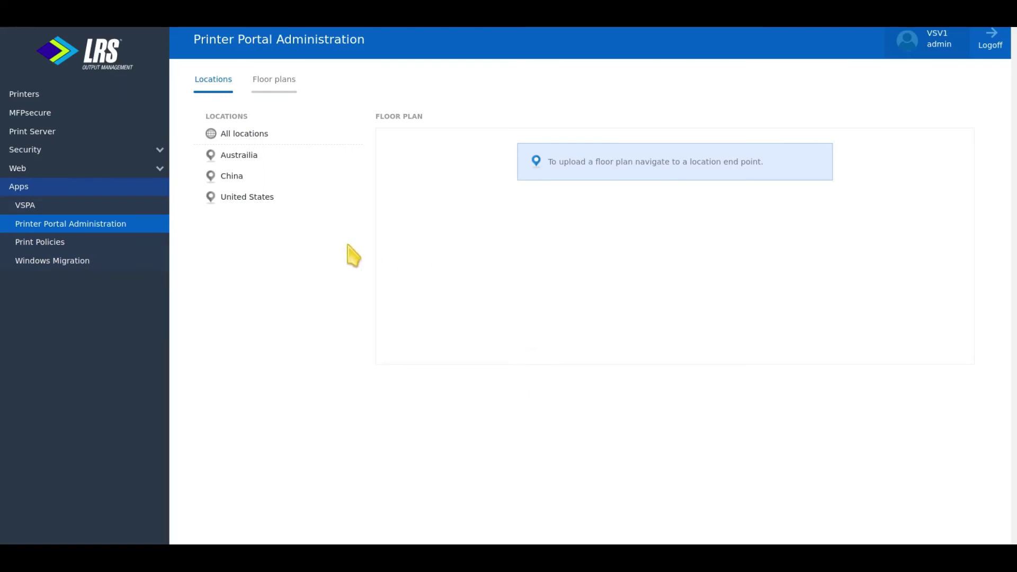
Open the Floor 4 plan under United States, Connecticut, Glastonbury and inspect the printers mapped on it
{"action": "left_click", "coordinate": [252, 198]}
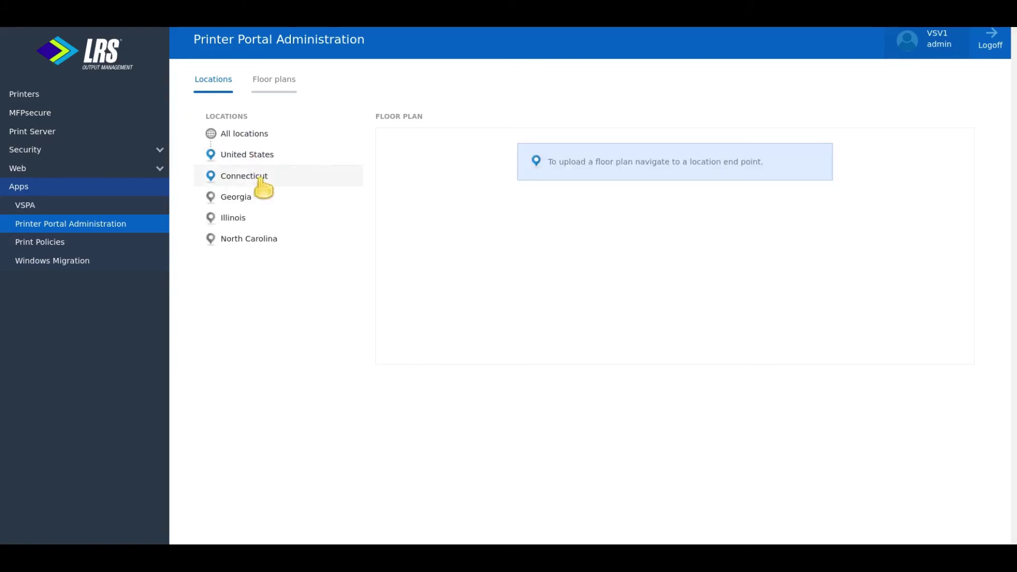
{"action": "left_click", "coordinate": [260, 180]}
{"action": "left_click", "coordinate": [259, 197]}
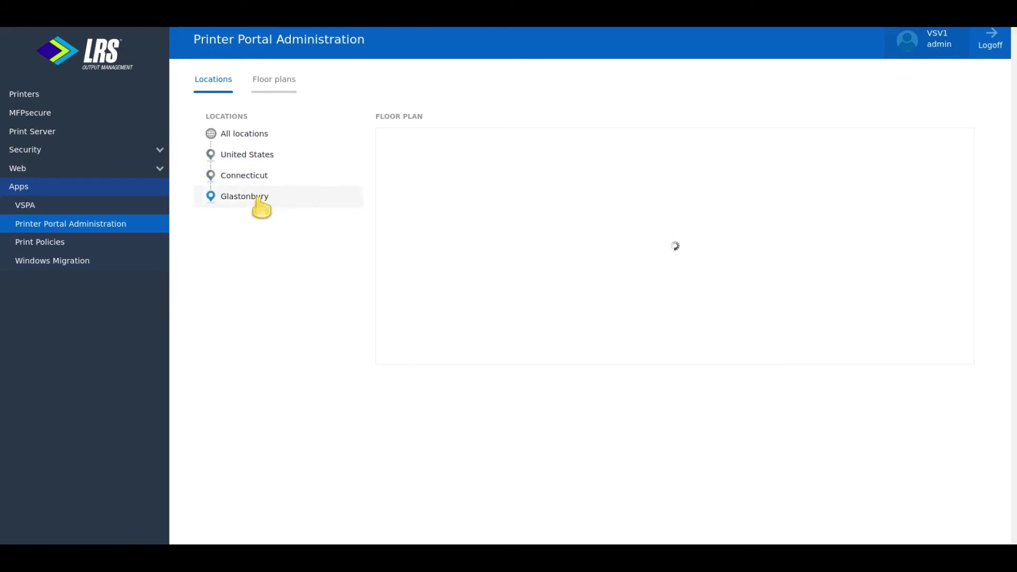
{"action": "left_click", "coordinate": [259, 220]}
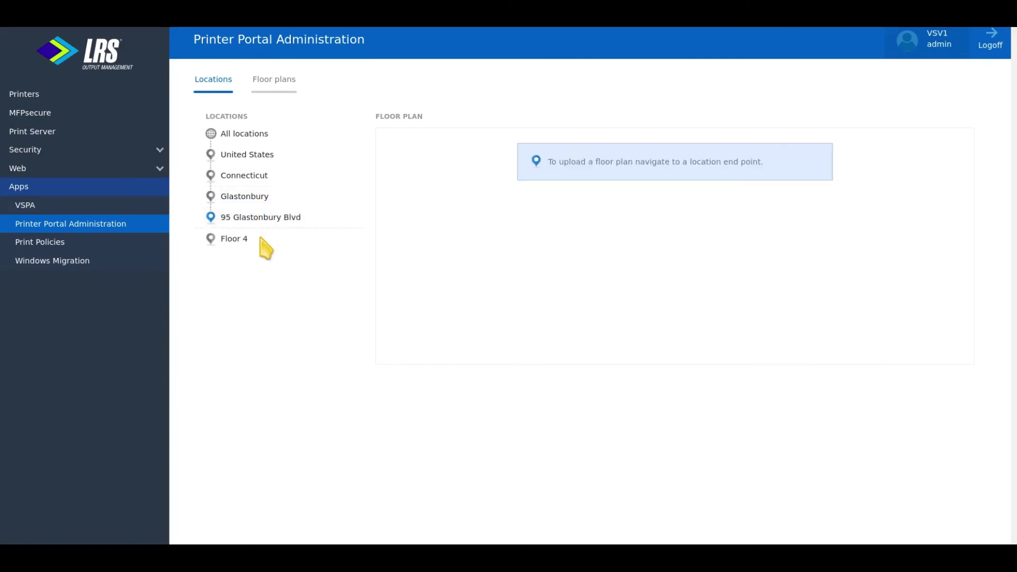
{"action": "left_click", "coordinate": [261, 239]}
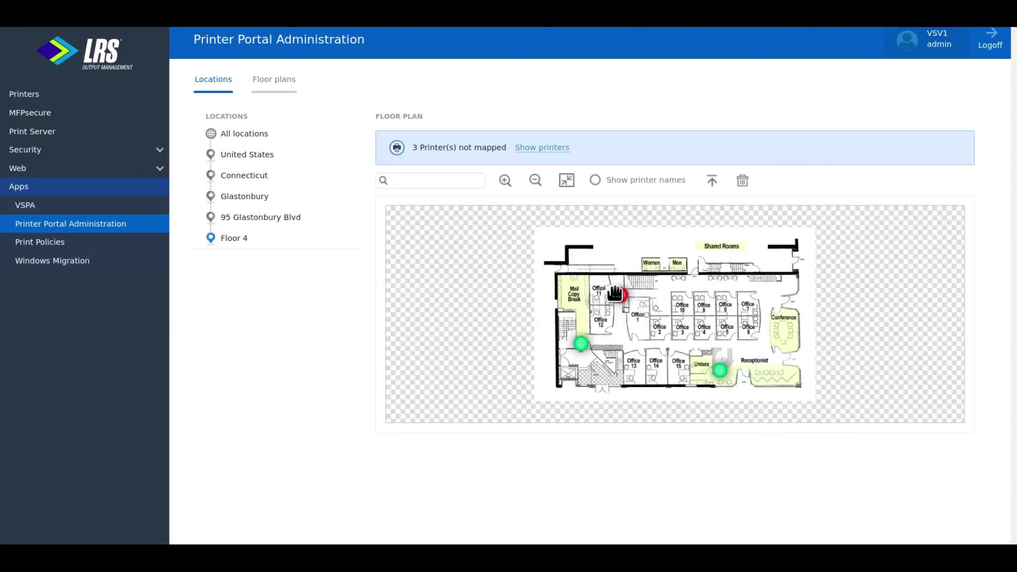
{"action": "mouse_move", "coordinate": [621, 295]}
{"action": "left_click_drag", "start_coordinate": [628, 295], "coordinate": [616, 292]}
{"action": "left_click_drag", "start_coordinate": [586, 340], "coordinate": [642, 340]}
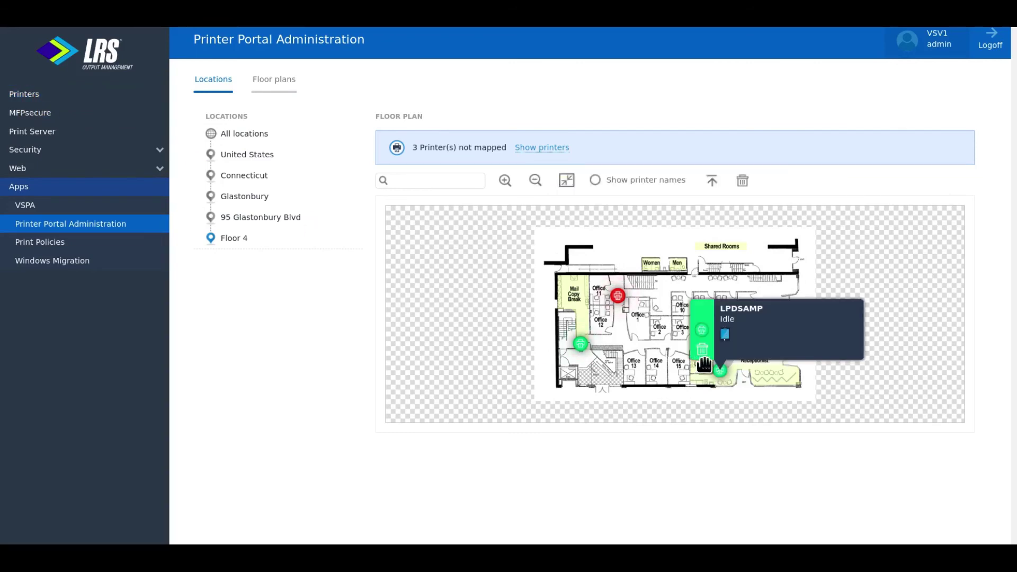
Add the unmapped printer LRSQSAMP to the Floor 4 plan and place its marker beside Office 5
{"action": "left_click", "coordinate": [530, 147]}
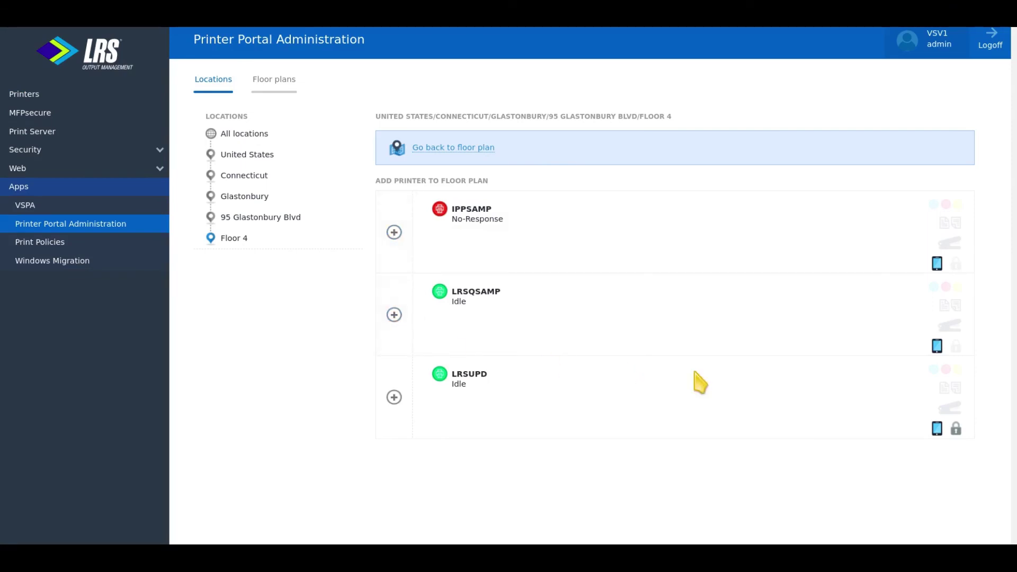
{"action": "left_click", "coordinate": [399, 317]}
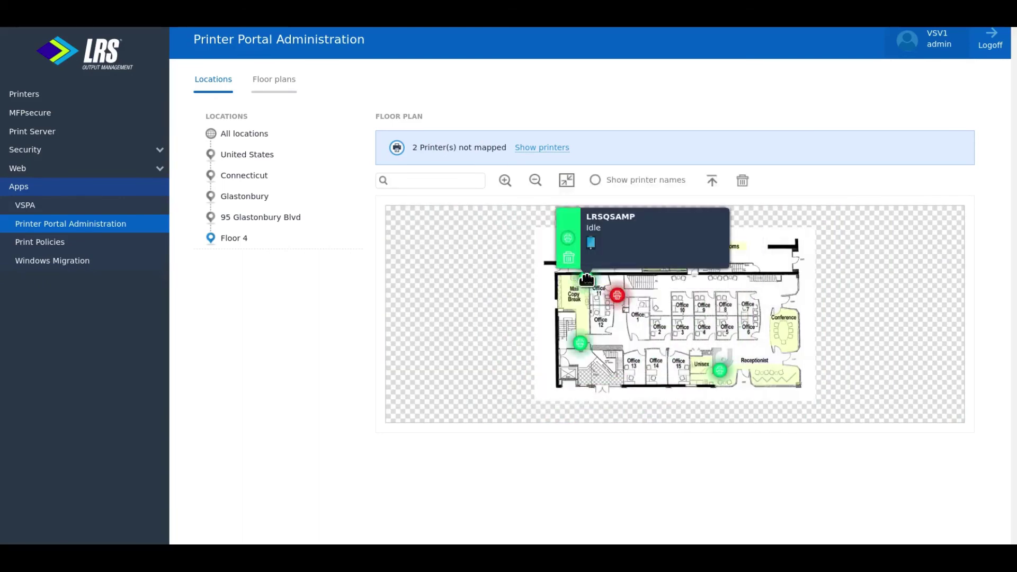
{"action": "mouse_move", "coordinate": [588, 297]}
{"action": "left_mouse_down"}
{"action": "mouse_move", "coordinate": [752, 335]}
{"action": "mouse_move", "coordinate": [737, 326]}
{"action": "left_mouse_up"}
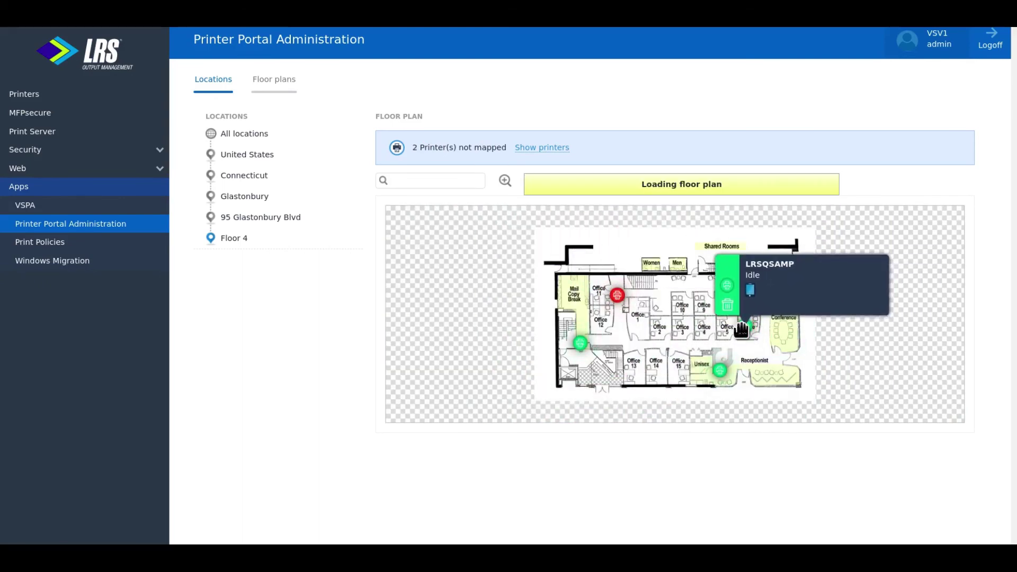
Open a blank new policy in Print Policies and review the available policy conditions
{"action": "left_click", "coordinate": [46, 243]}
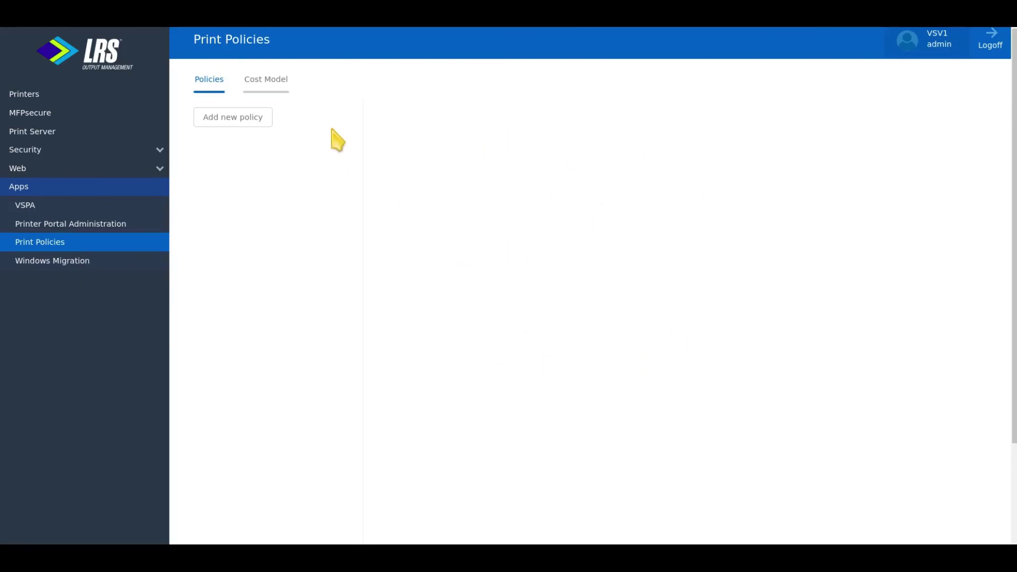
{"action": "left_click", "coordinate": [212, 118]}
{"action": "left_click", "coordinate": [536, 343]}
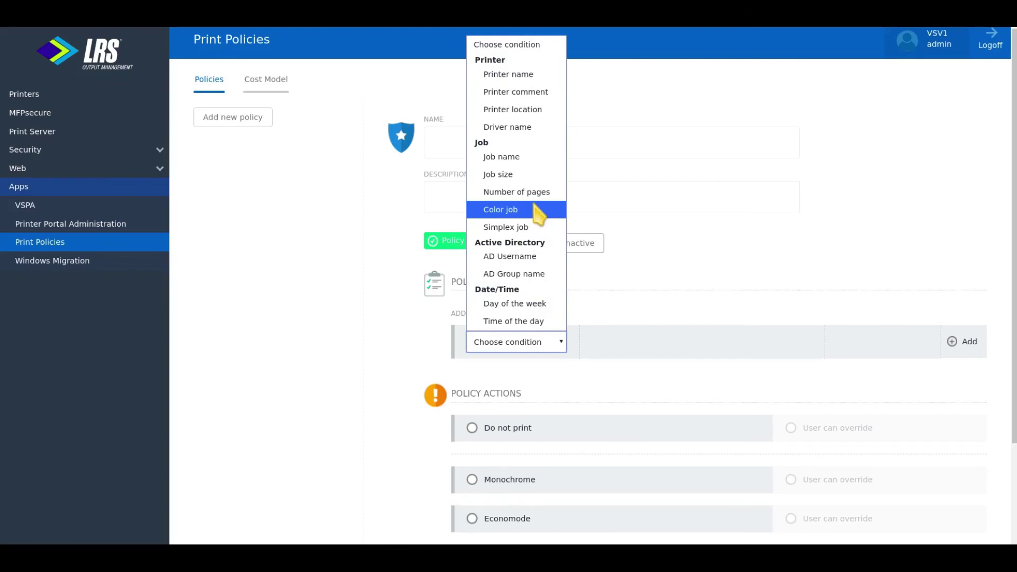
{"action": "left_click", "coordinate": [364, 303]}
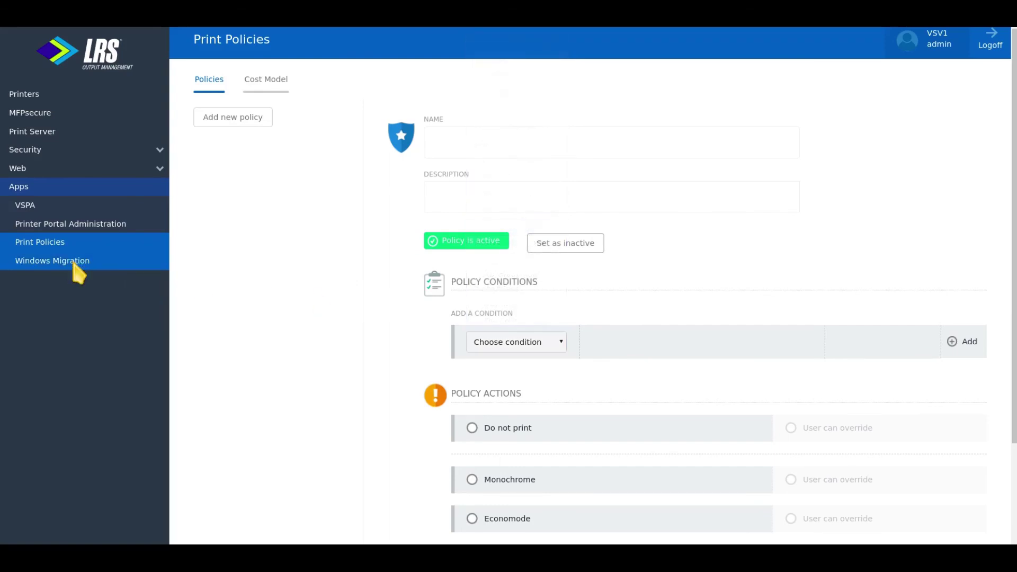
Review the Windows Migration settings and log off from the administration interface
{"action": "left_click", "coordinate": [103, 263]}
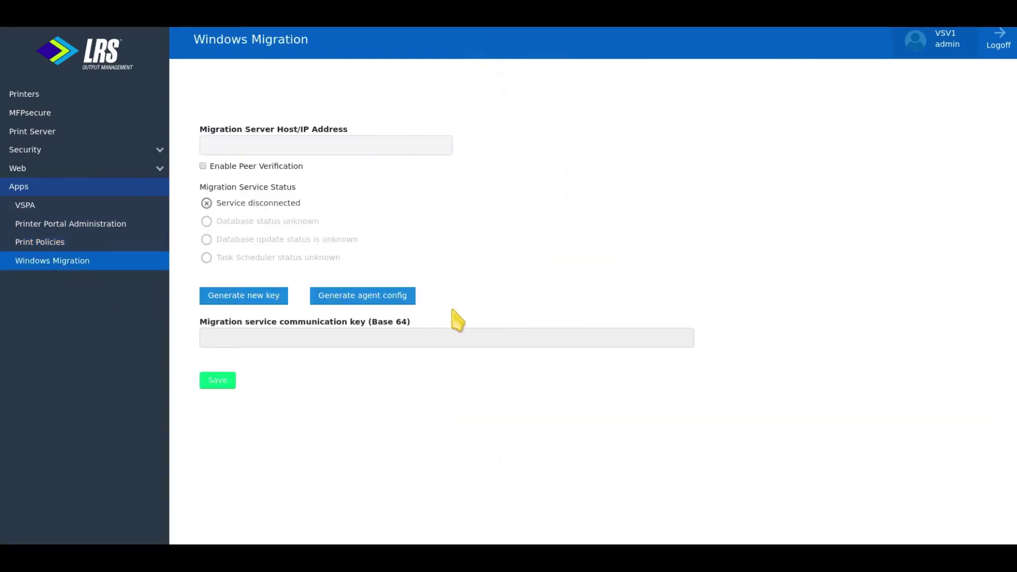
{"action": "left_click", "coordinate": [1002, 51]}
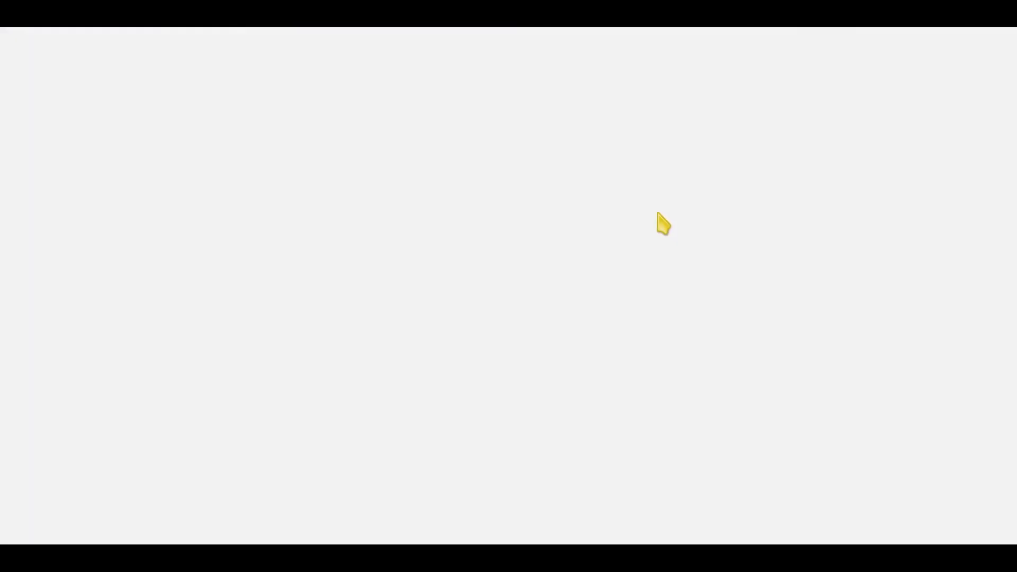